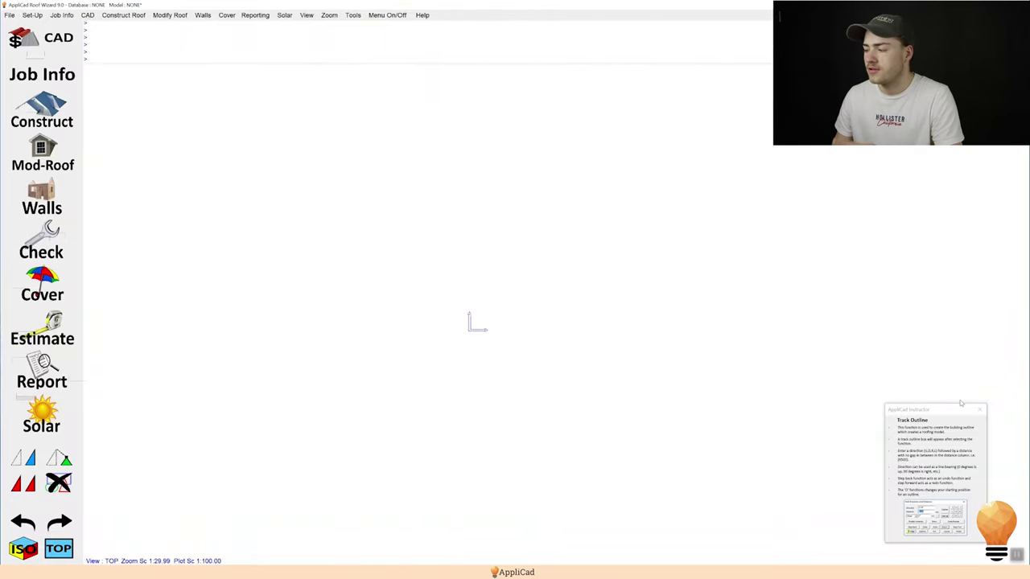
Step: Show the roof construction tools and close the AppliCad Instructor window
{"action": "left_click_drag", "start_coordinate": [955, 415], "coordinate": [915, 319]}
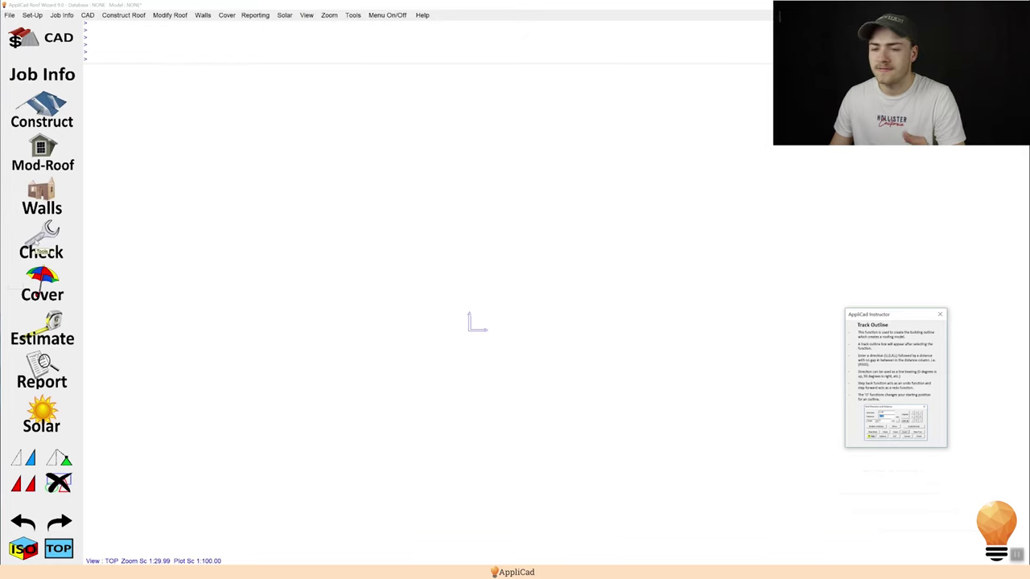
{"action": "left_click", "coordinate": [52, 106]}
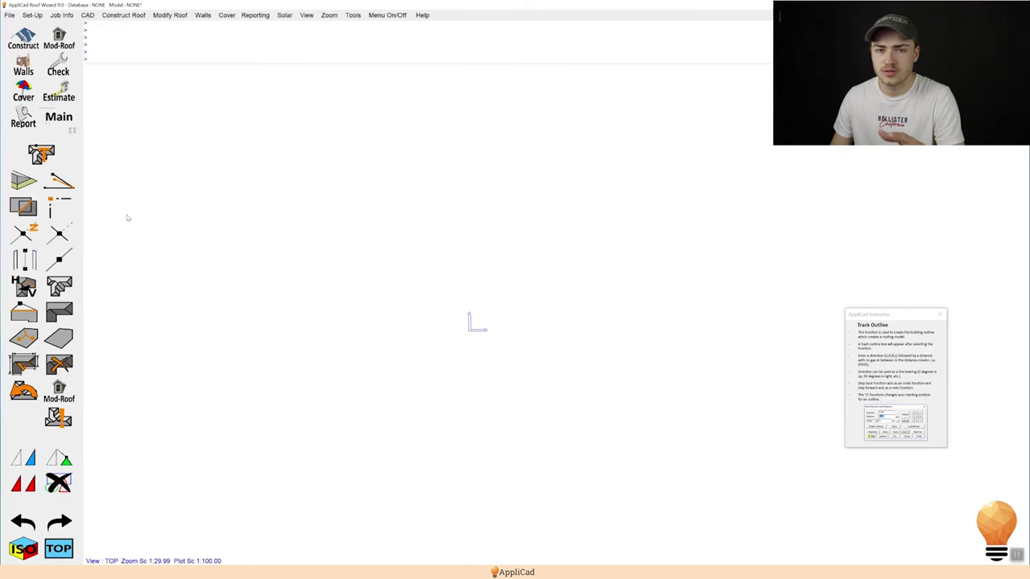
{"action": "left_click", "coordinate": [940, 314]}
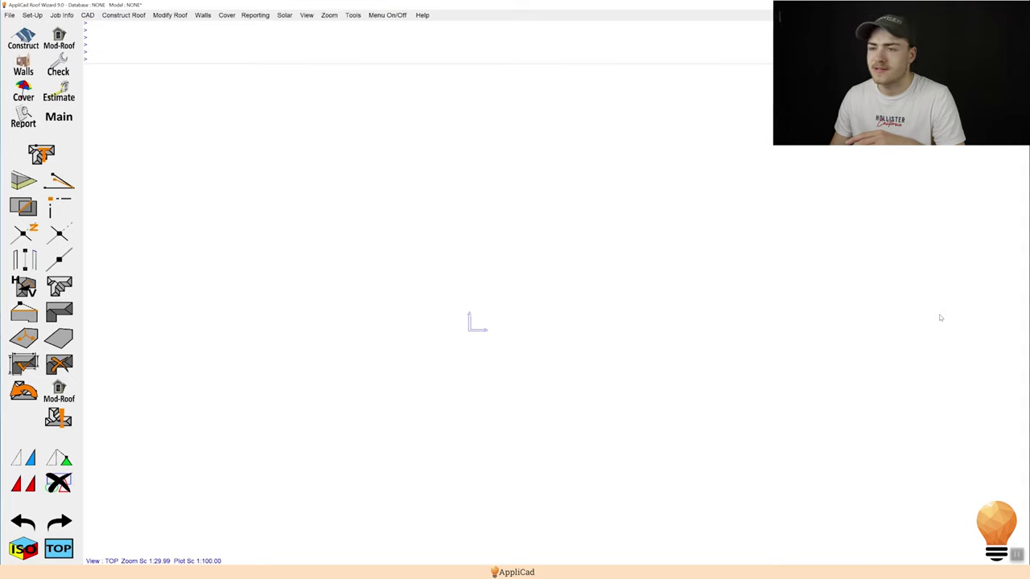
Step: Reopen the AppliCad Instructor help window and close it again
{"action": "left_click", "coordinate": [423, 17]}
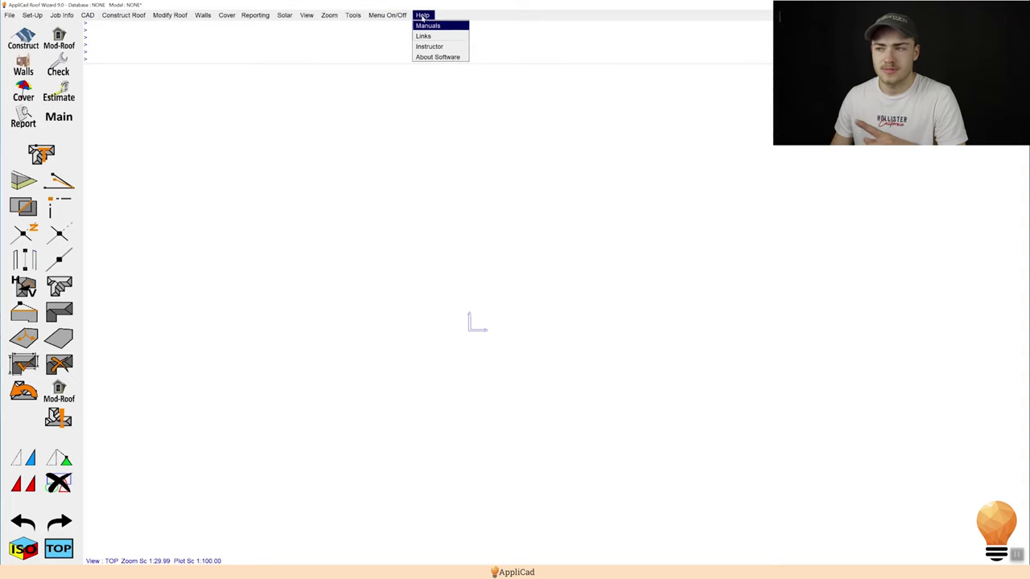
{"action": "left_click", "coordinate": [427, 46]}
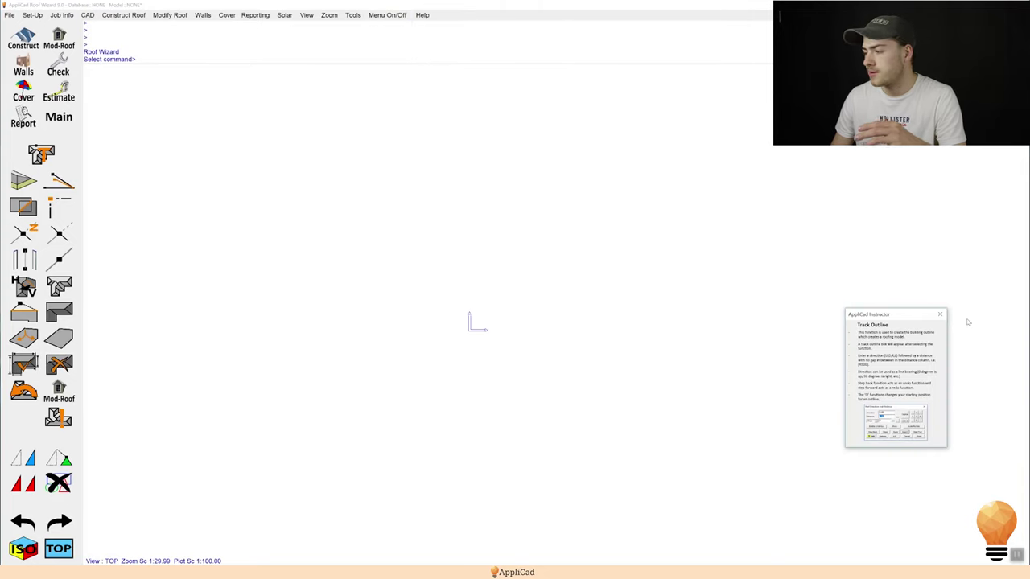
{"action": "left_click", "coordinate": [939, 314]}
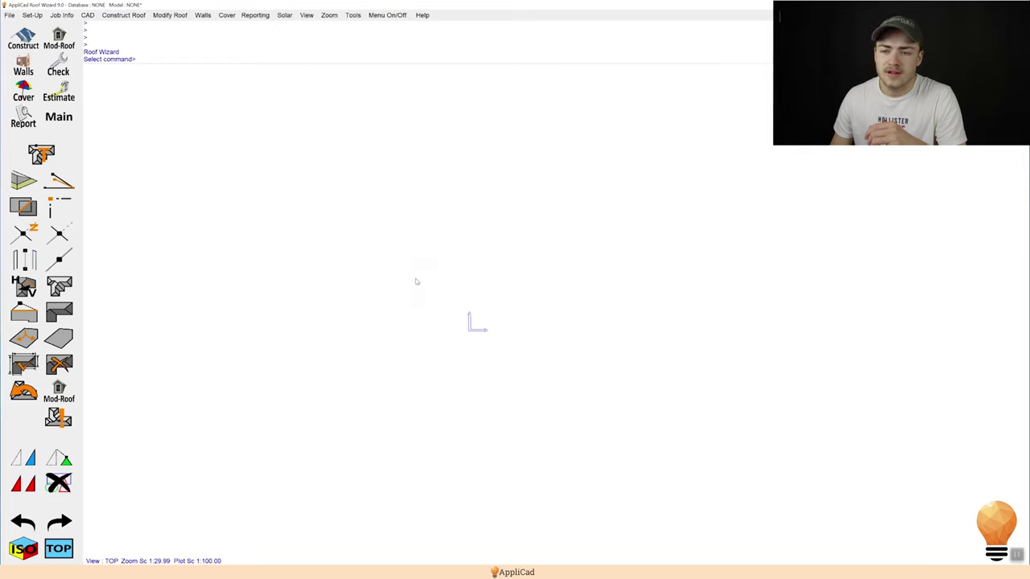
{"action": "key", "text": "Escape"}
{"action": "left_click", "coordinate": [61, 117]}
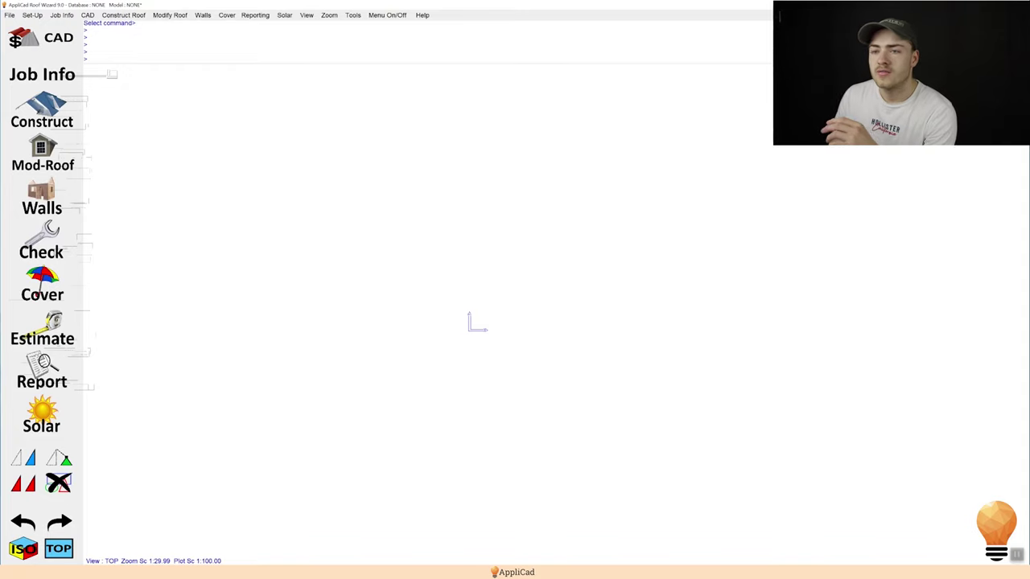
{"action": "left_click", "coordinate": [115, 16]}
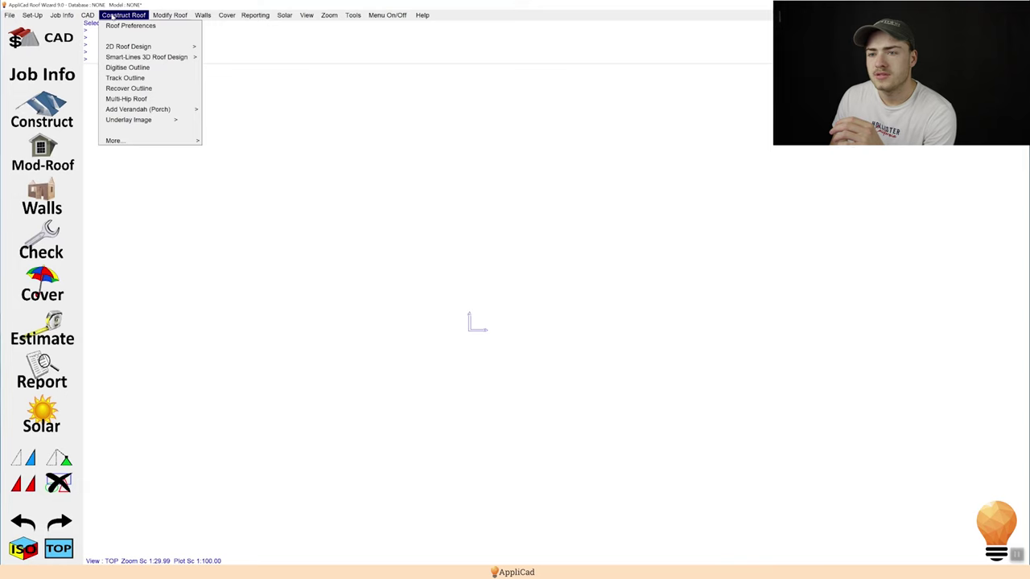
{"action": "mouse_move", "coordinate": [128, 50]}
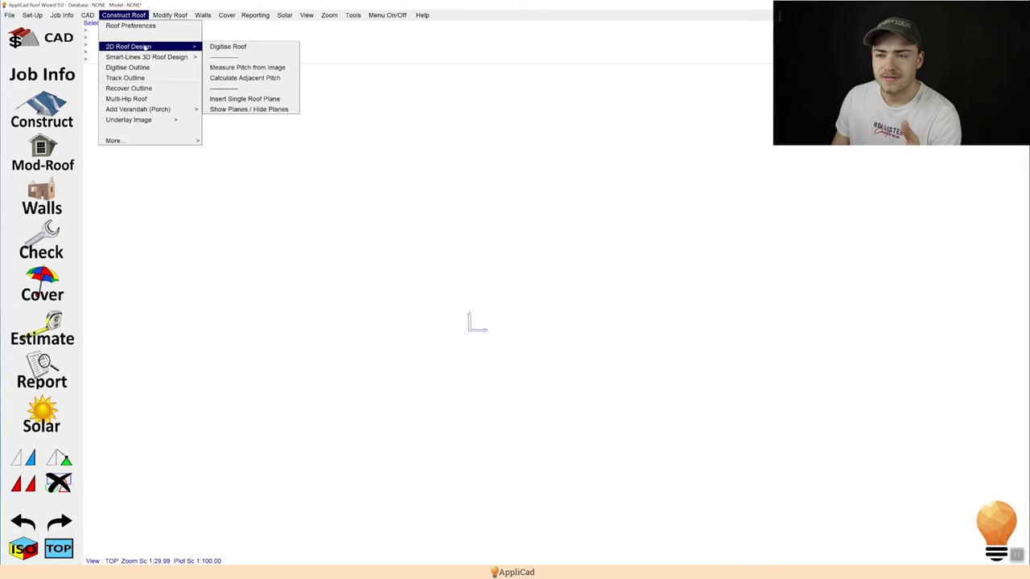
{"action": "left_click", "coordinate": [51, 104]}
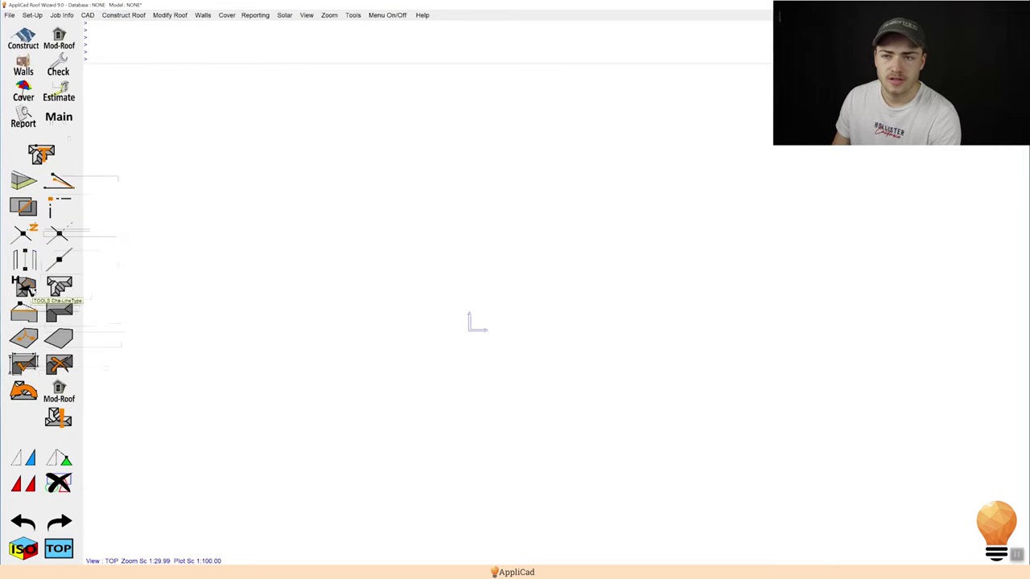
Step: Start a new Track Outline without the incomplete previous one and insert a first wall running 5600 mm to the right
{"action": "left_click", "coordinate": [123, 14]}
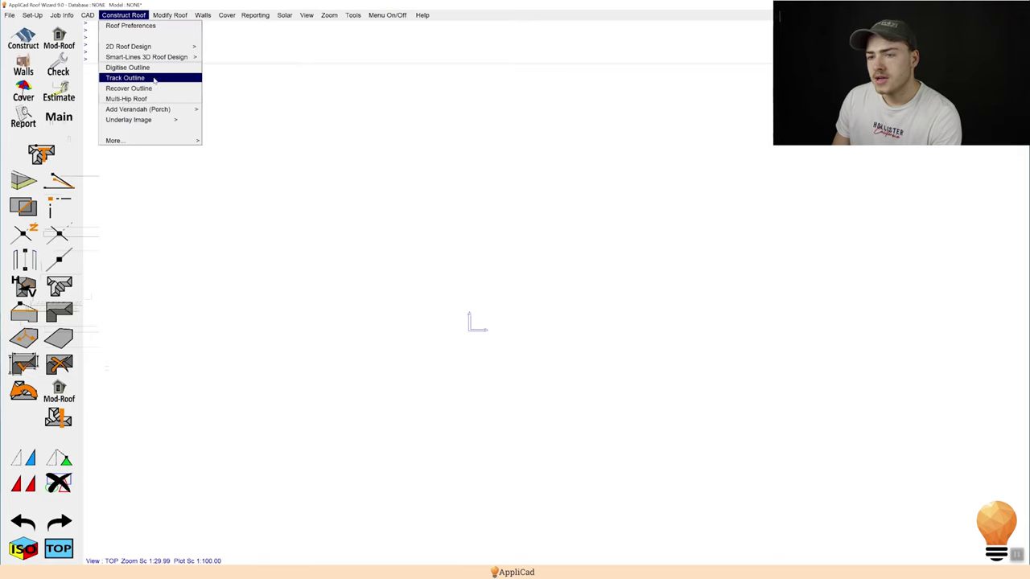
{"action": "left_click", "coordinate": [154, 78]}
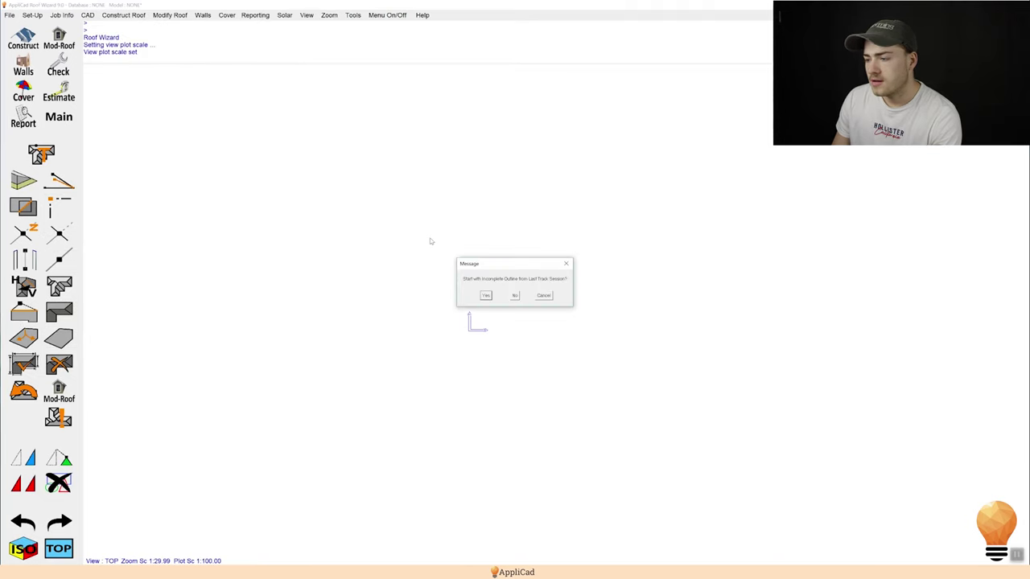
{"action": "left_click", "coordinate": [515, 295]}
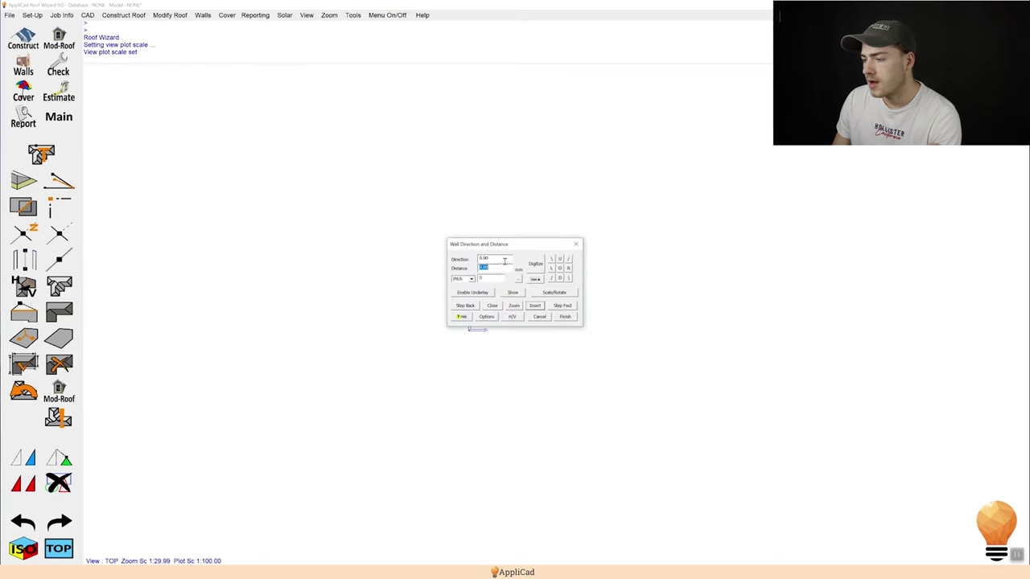
{"action": "left_click_drag", "start_coordinate": [509, 240], "coordinate": [426, 141]}
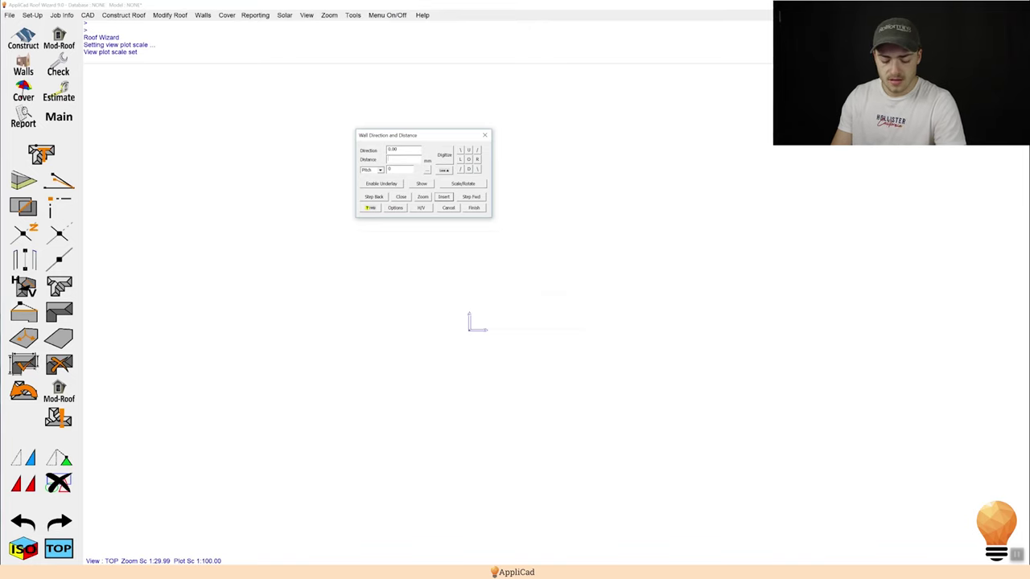
{"action": "left_click", "coordinate": [469, 167]}
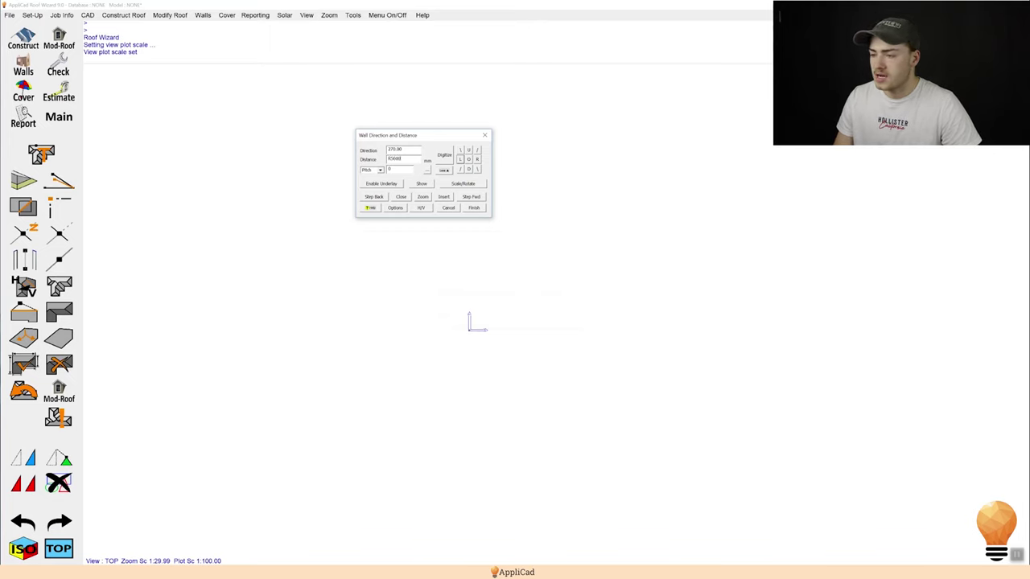
{"action": "key", "text": "Return"}
Step: Continue the outline with a wall 2600 mm downward and a wall 2500 mm to the right
{"action": "type", "text": "8"}
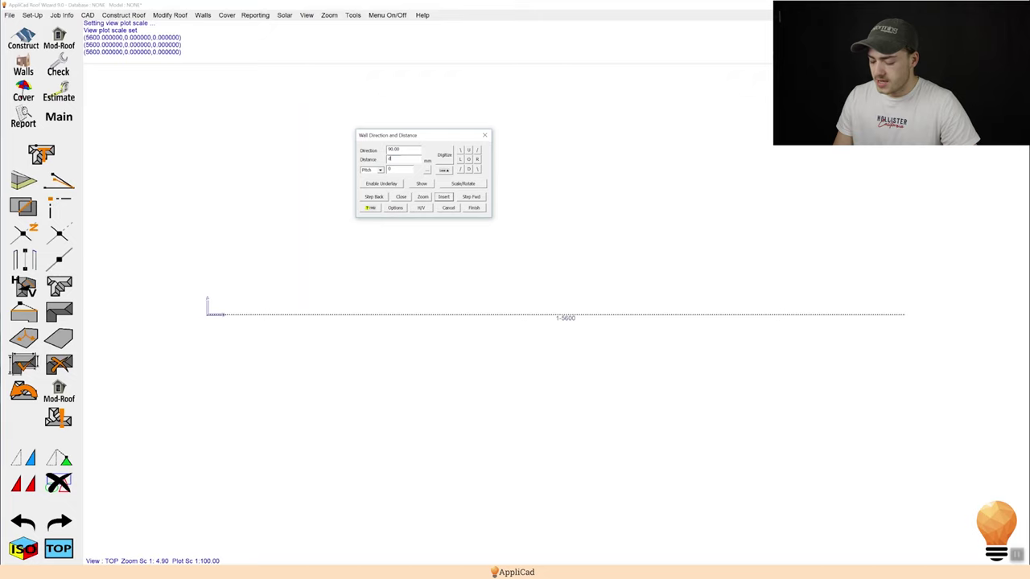
{"action": "type", "text": "50"}
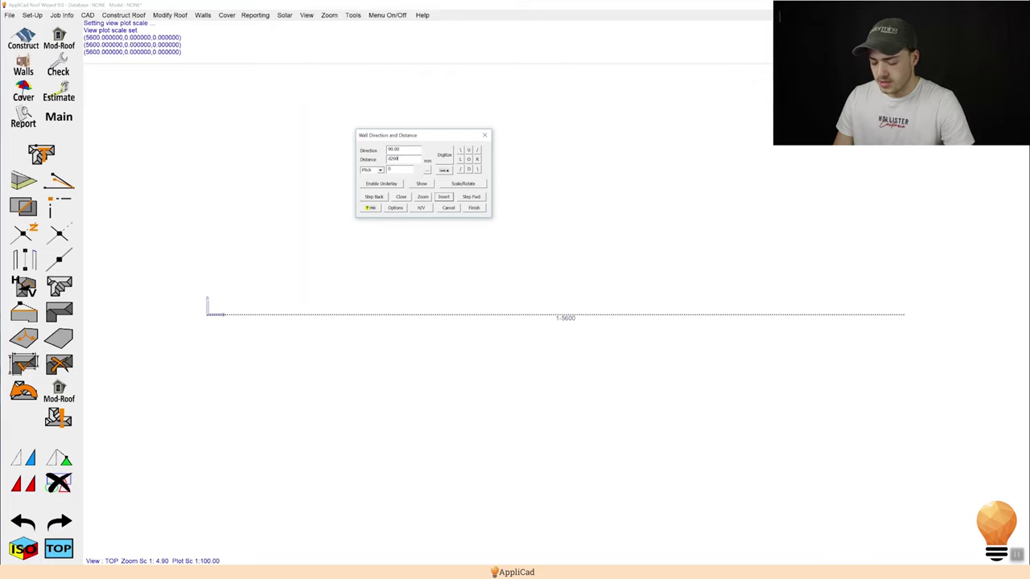
{"action": "key", "text": "Return"}
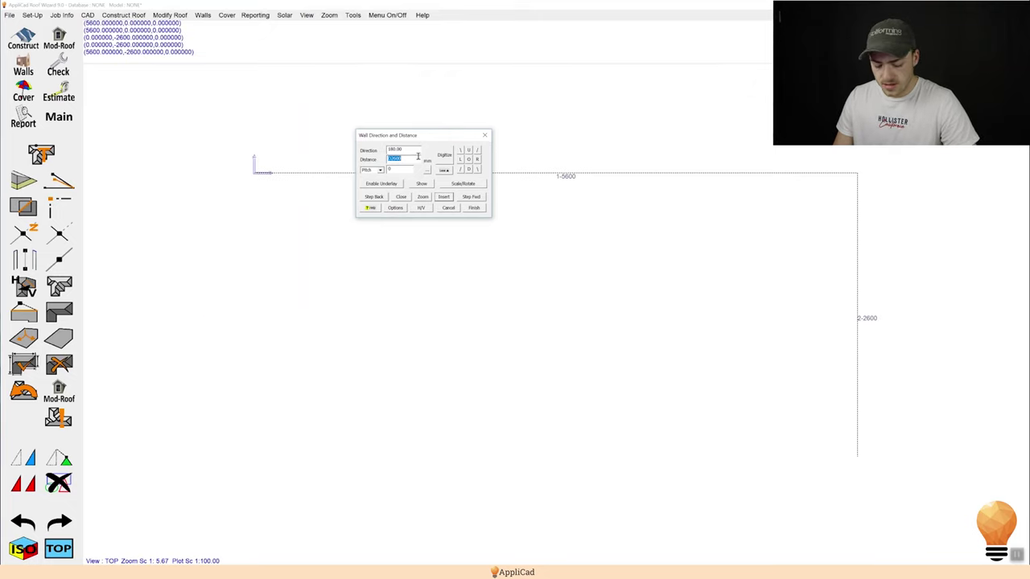
{"action": "type", "text": "5"}
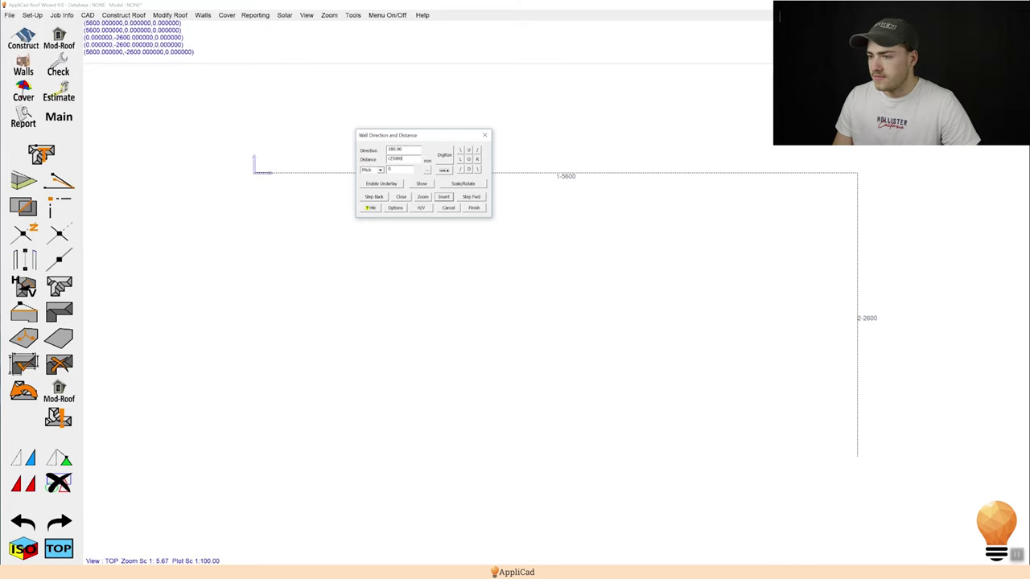
{"action": "key", "text": "Return"}
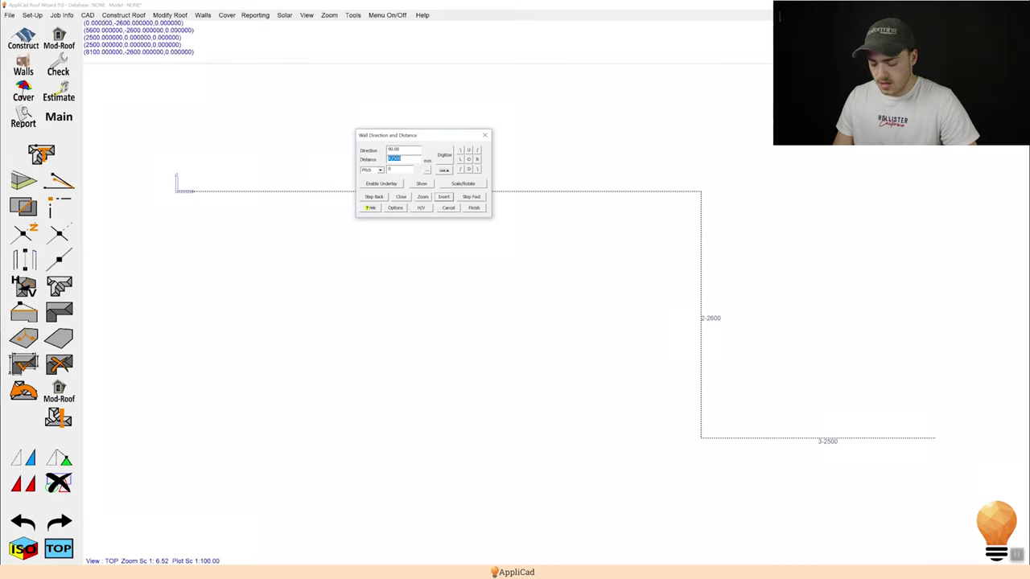
Step: Add a fourth wall 3000 mm downward, then step the outline back once and restore that wall
{"action": "type", "text": "8000"}
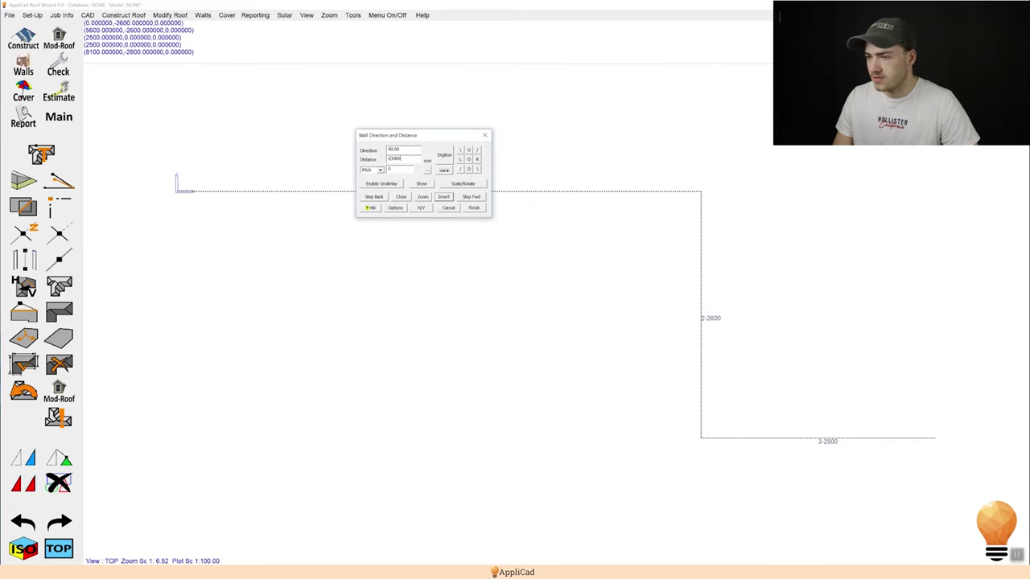
{"action": "key", "text": "Return"}
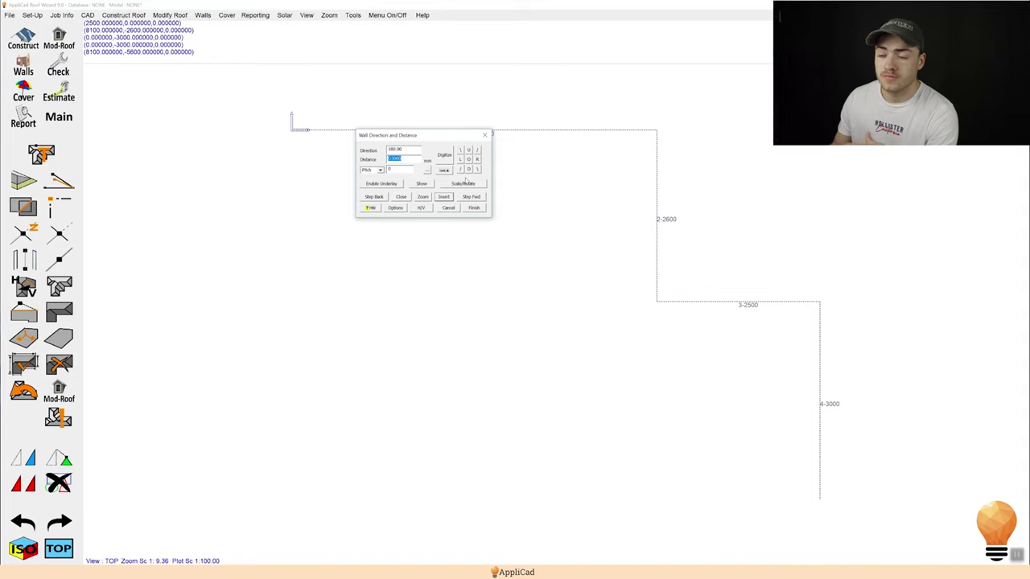
{"action": "left_click", "coordinate": [419, 197]}
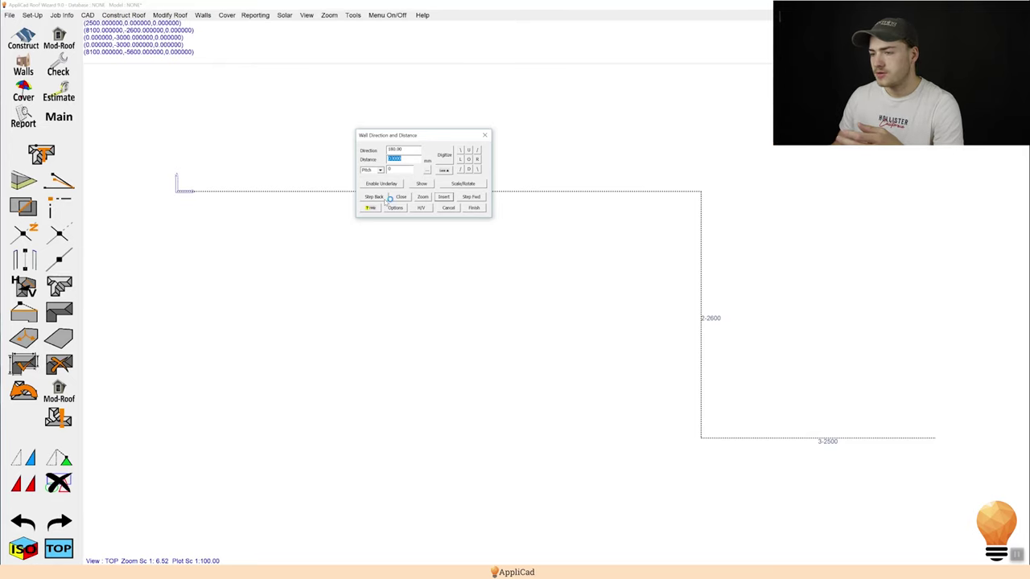
{"action": "left_click", "coordinate": [443, 197]}
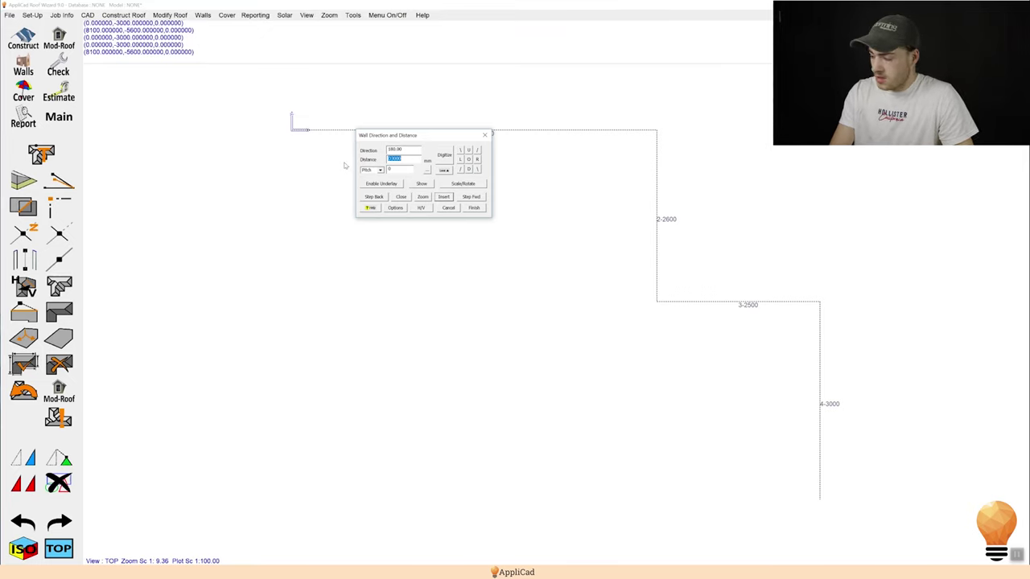
Step: Continue the outline with a wall 10000 mm to the left and a wall 3500 mm upward
{"action": "type", "text": "1"}
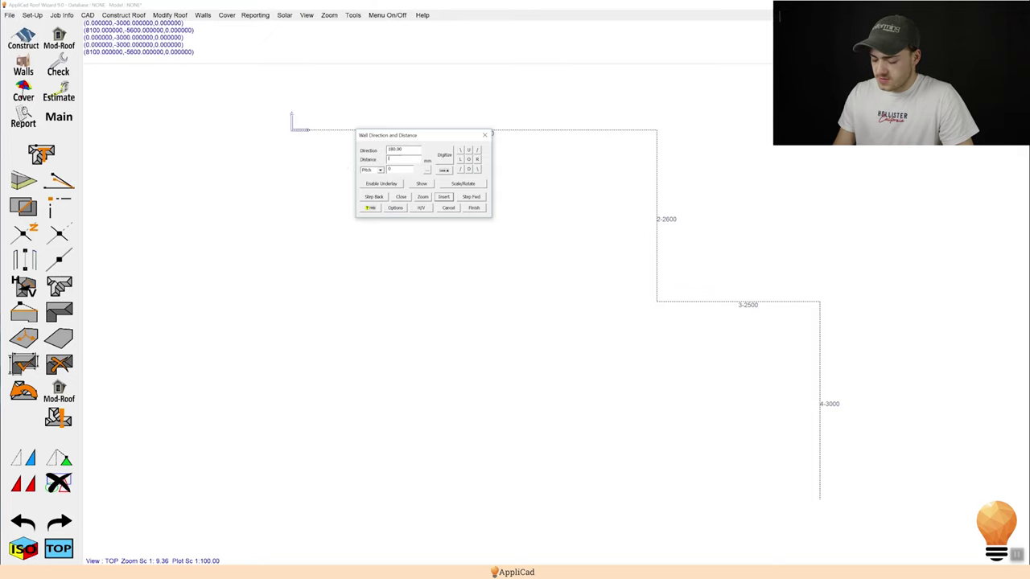
{"action": "type", "text": "3000"}
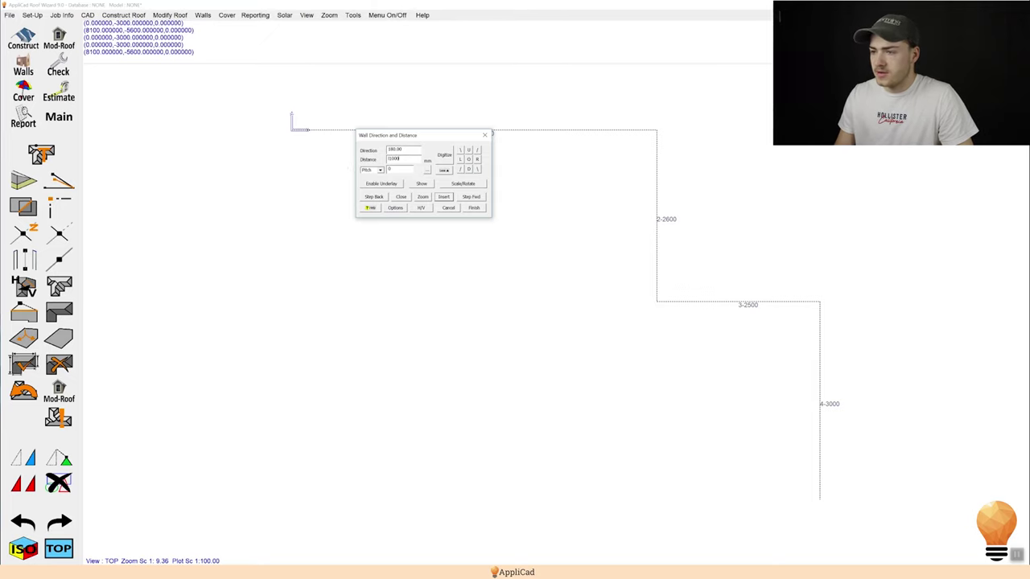
{"action": "key", "text": "Return"}
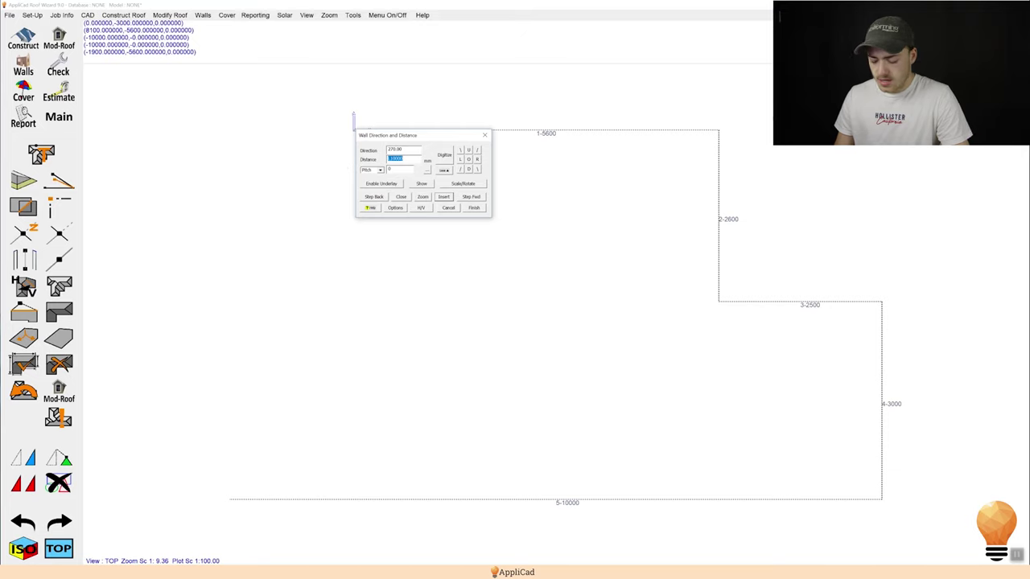
{"action": "type", "text": "3500"}
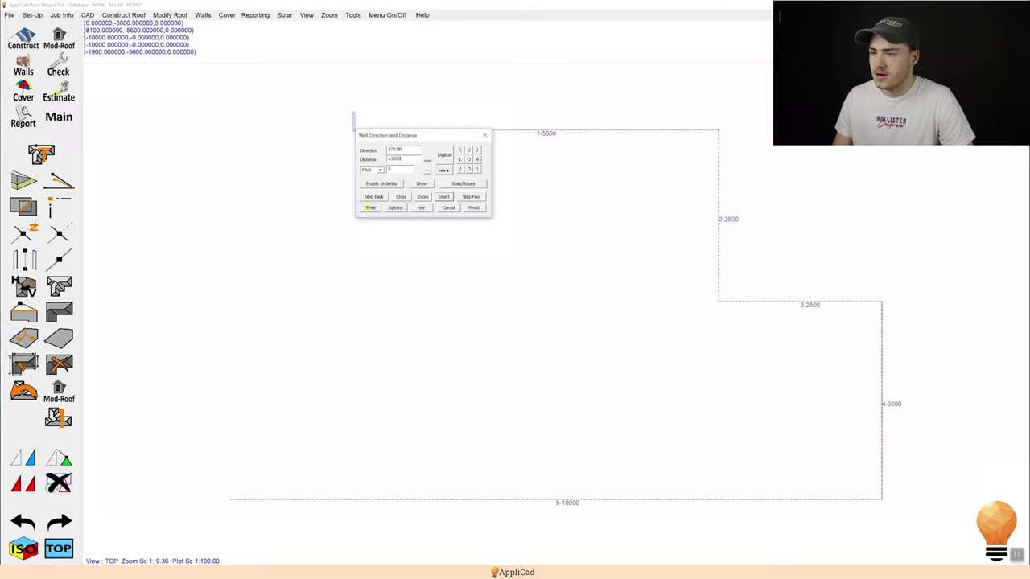
{"action": "key", "text": "Return"}
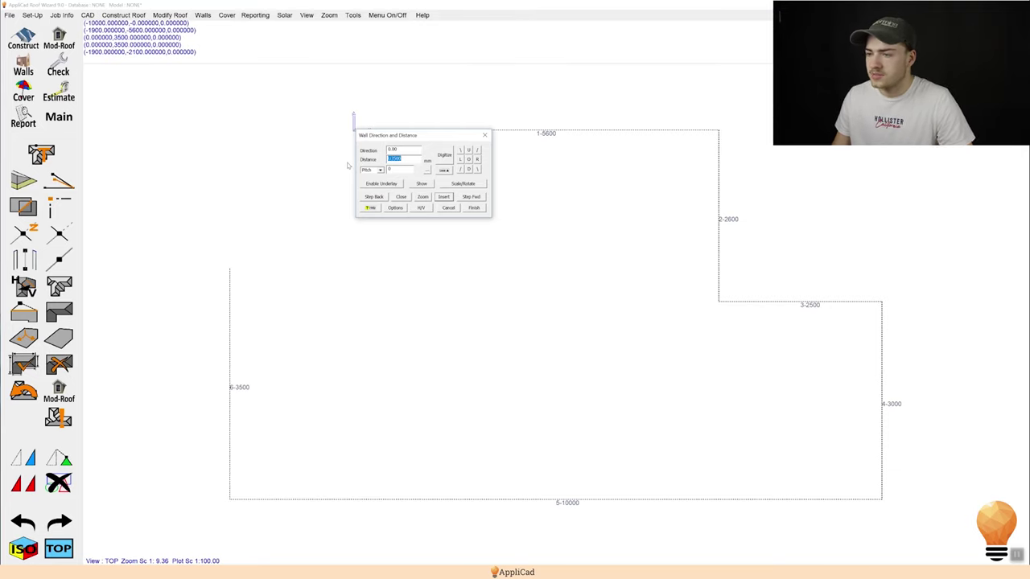
Step: Close the outline automatically back to its starting point and finish the tracking
{"action": "left_click_drag", "start_coordinate": [417, 138], "coordinate": [430, 227]}
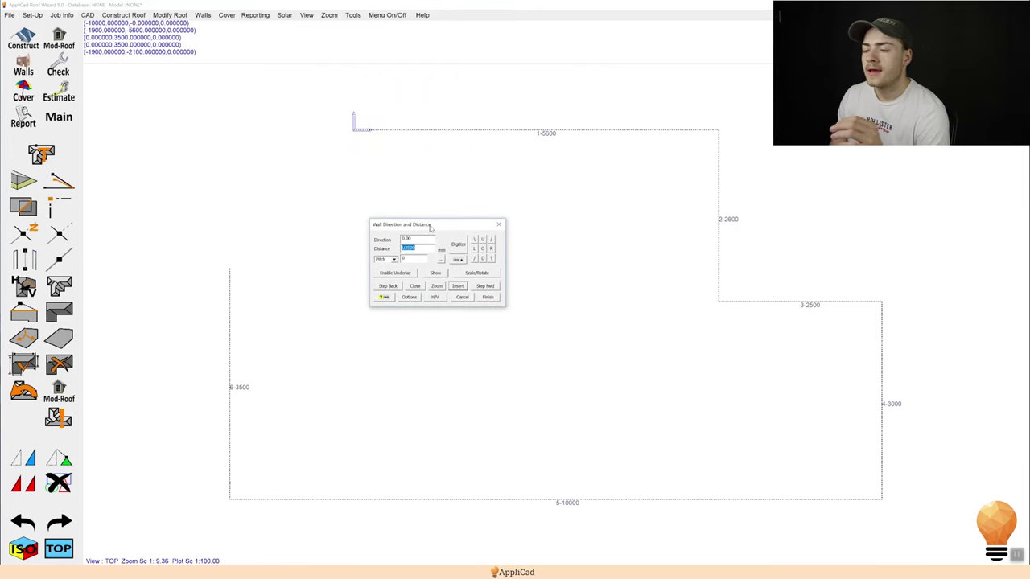
{"action": "left_click", "coordinate": [415, 286]}
{"action": "left_click", "coordinate": [515, 227]}
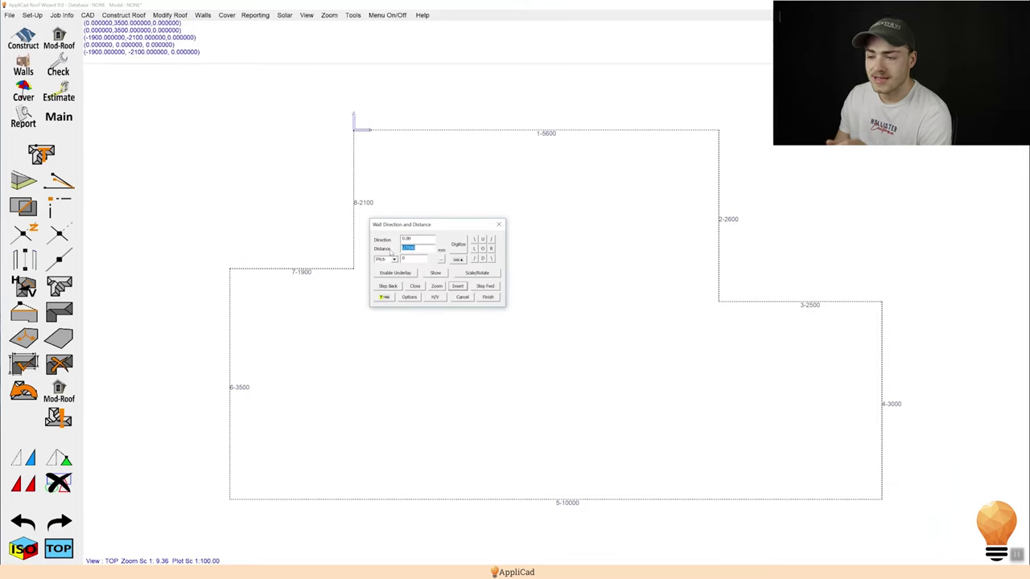
{"action": "left_click", "coordinate": [422, 250]}
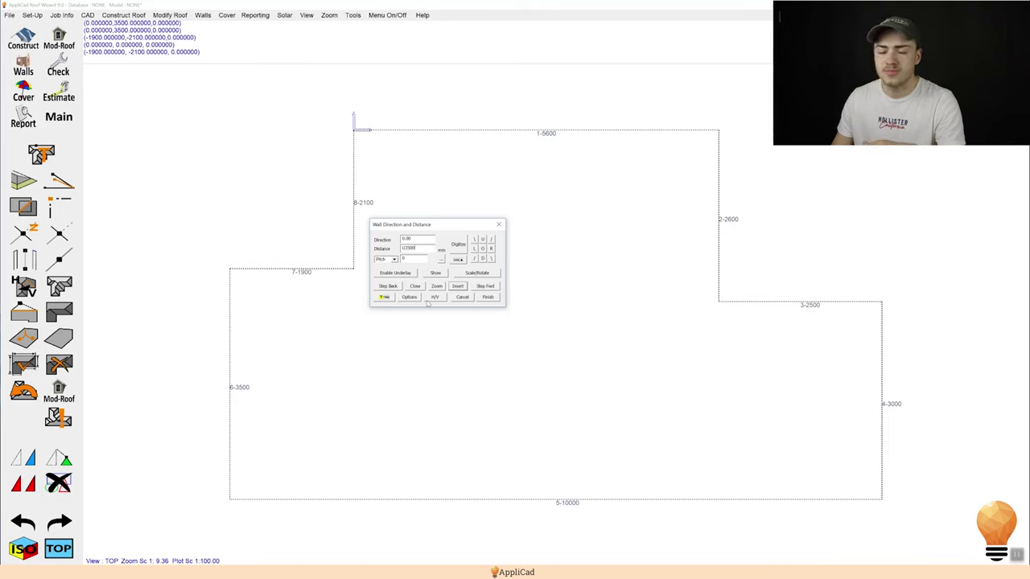
{"action": "left_click", "coordinate": [490, 297]}
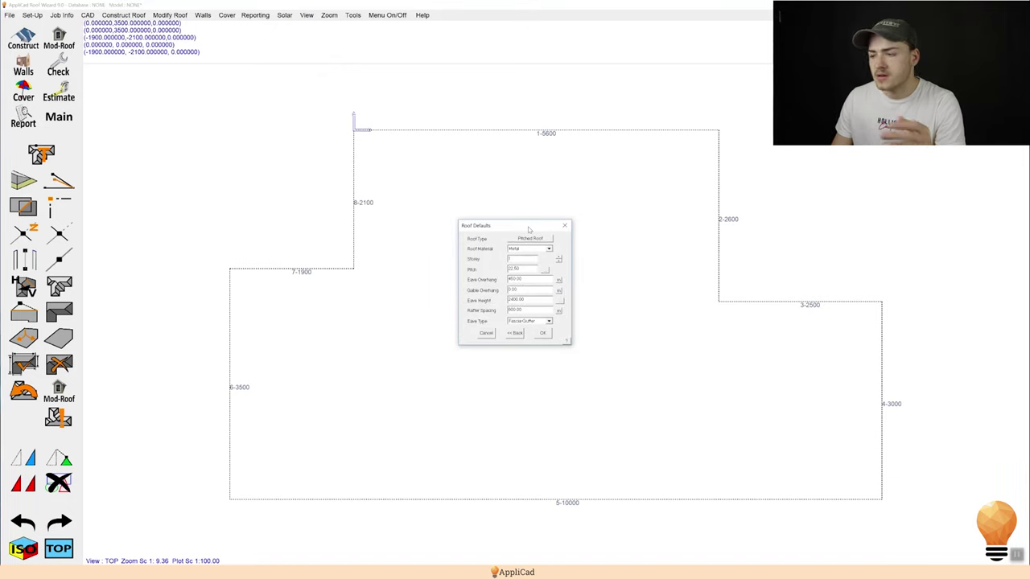
Step: Look at the pitch calculation options available in the roof defaults and close them again
{"action": "left_click_drag", "start_coordinate": [528, 228], "coordinate": [501, 185]}
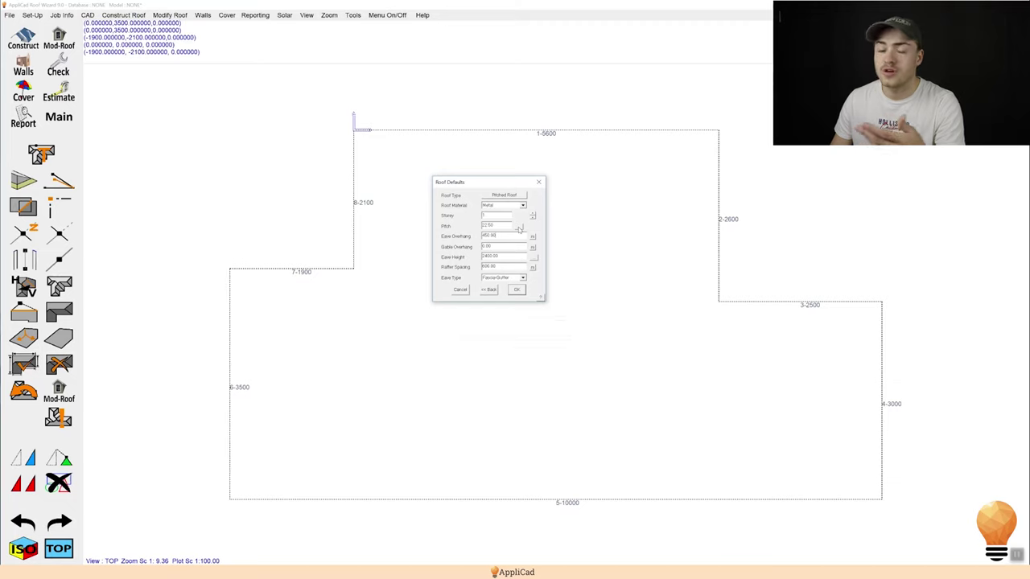
{"action": "left_click", "coordinate": [520, 228]}
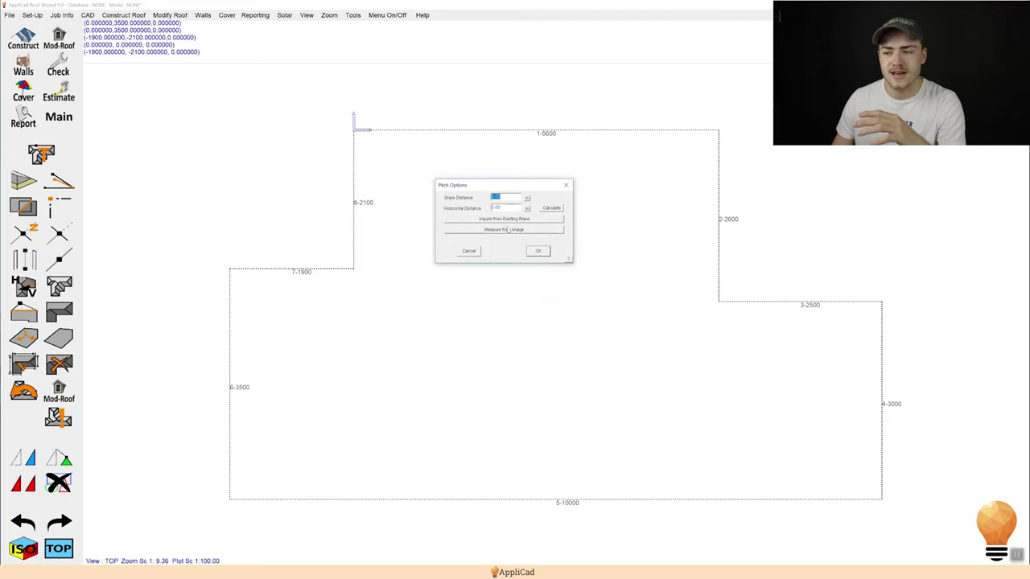
{"action": "left_click", "coordinate": [472, 252]}
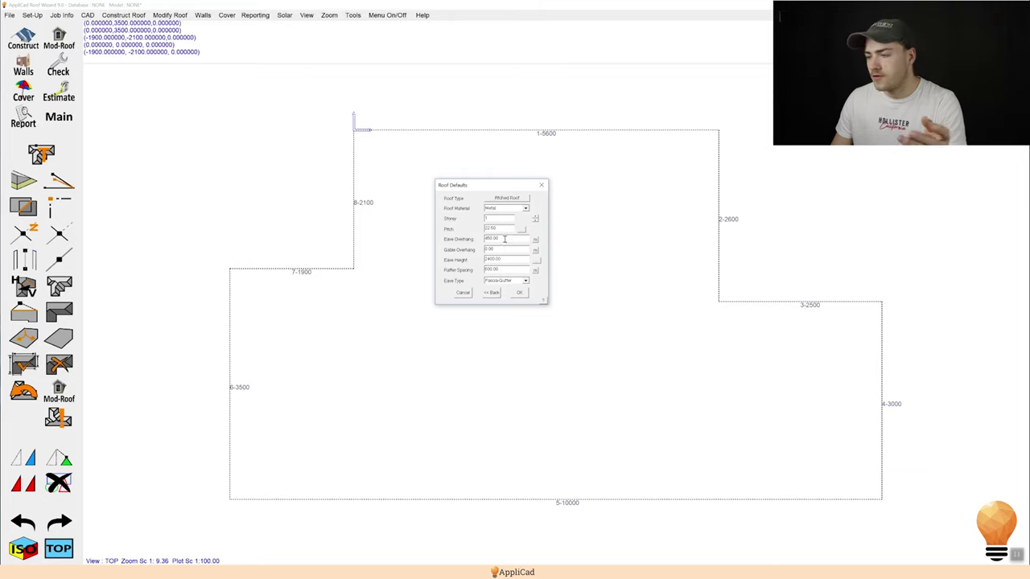
Step: Set the gable overhang to 600 mm and accept the roof defaults
{"action": "double_click", "coordinate": [494, 249]}
{"action": "type", "text": "60"}
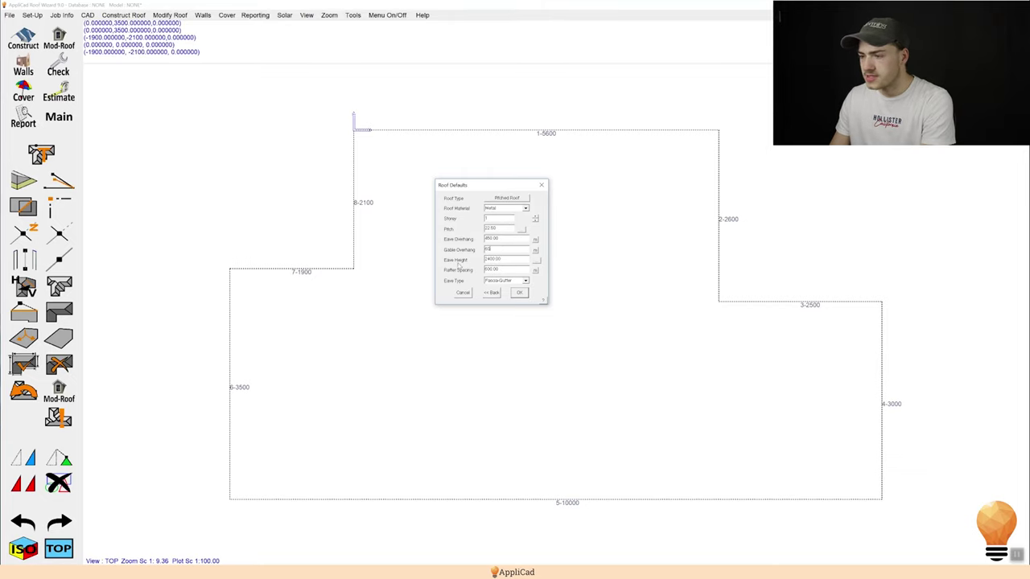
{"action": "type", "text": "0"}
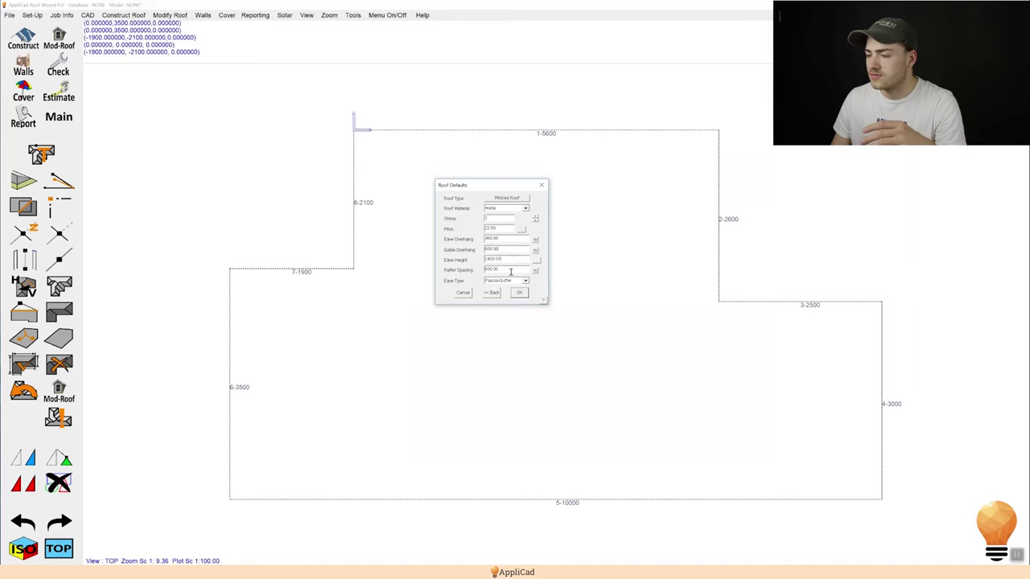
{"action": "left_click", "coordinate": [519, 291]}
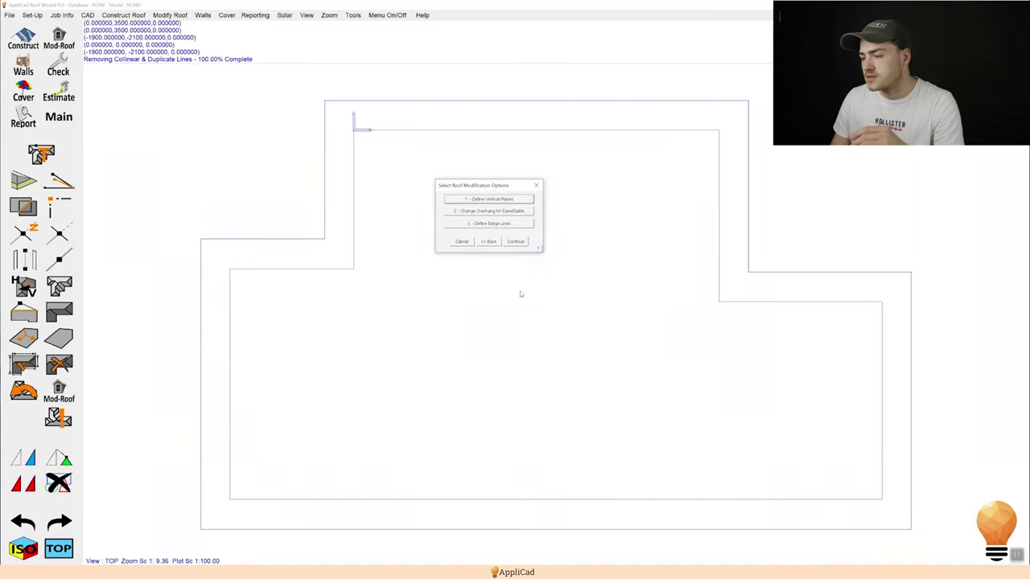
Step: Define the 3500 mm west wall of the outline as a vertical plane so it forms a gable
{"action": "left_click", "coordinate": [489, 199]}
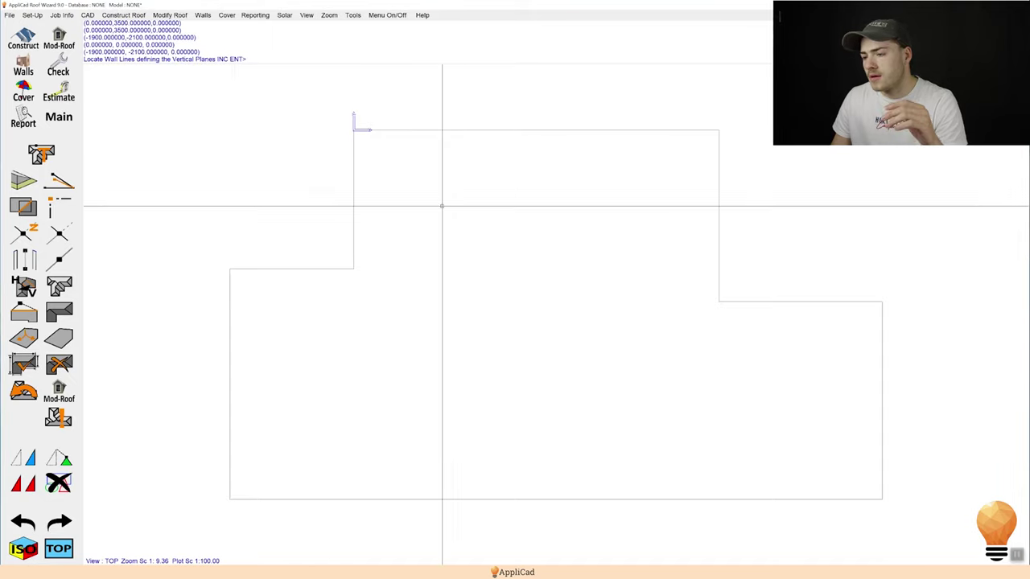
{"action": "left_click", "coordinate": [233, 268]}
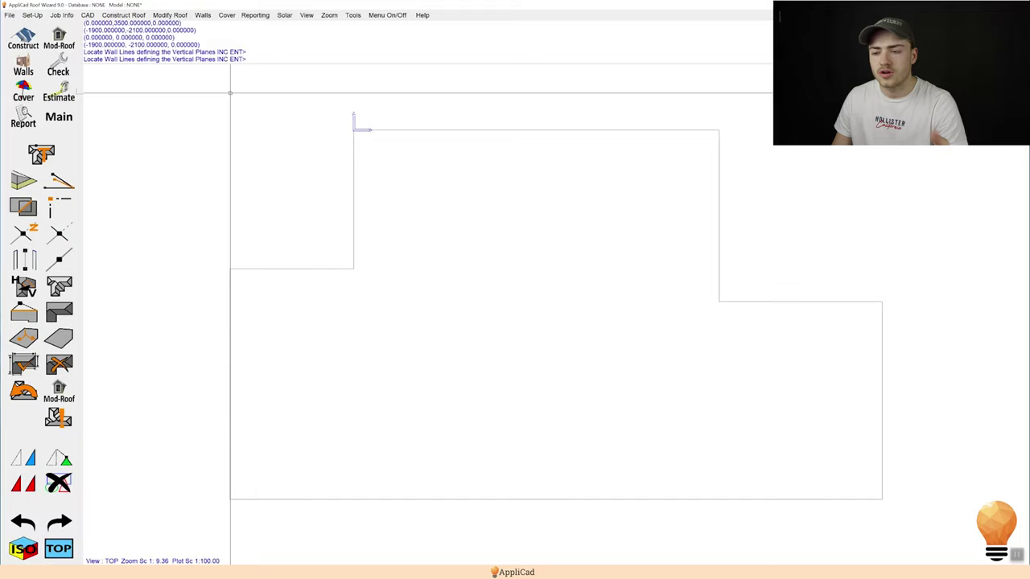
{"action": "left_click", "coordinate": [336, 359]}
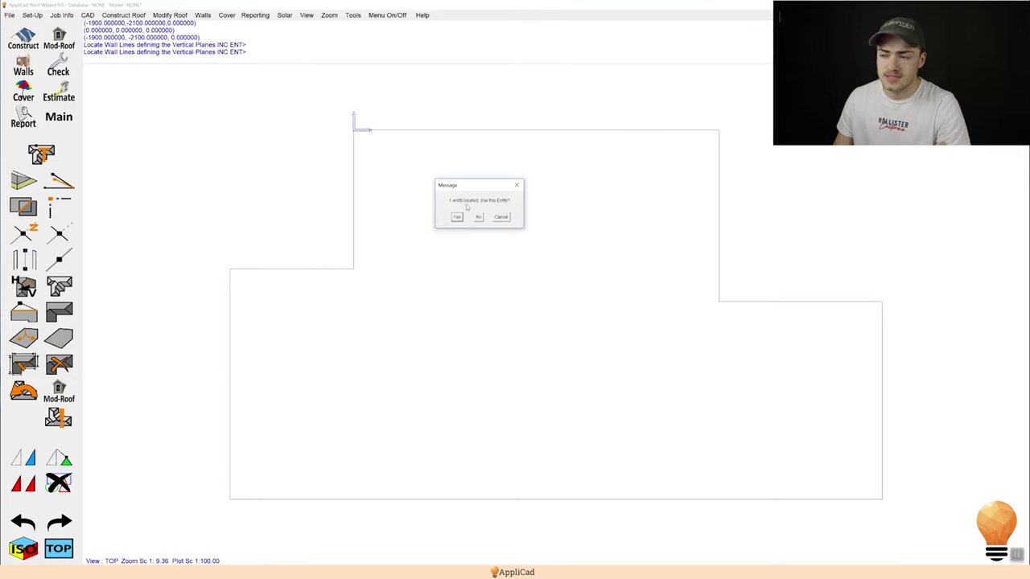
{"action": "left_click", "coordinate": [456, 217]}
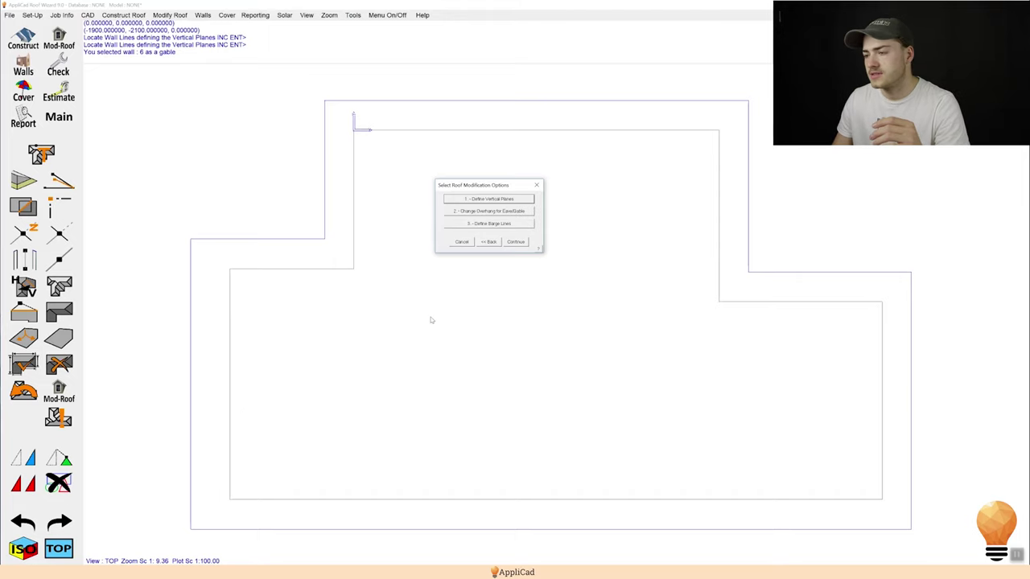
Step: Change the eave overhang of the 2600 mm east wall to 1200 mm
{"action": "left_click", "coordinate": [488, 211]}
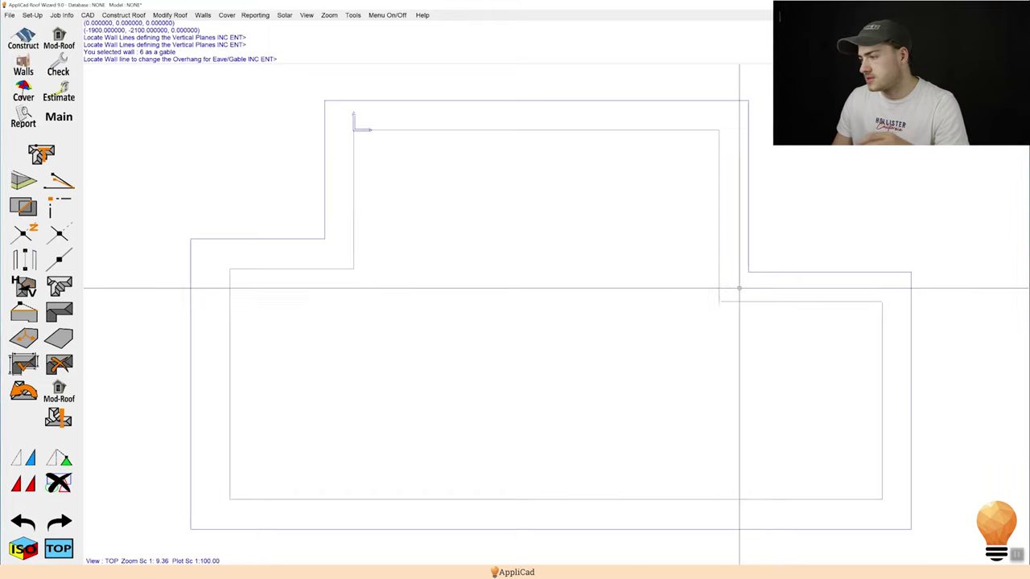
{"action": "left_click", "coordinate": [719, 241]}
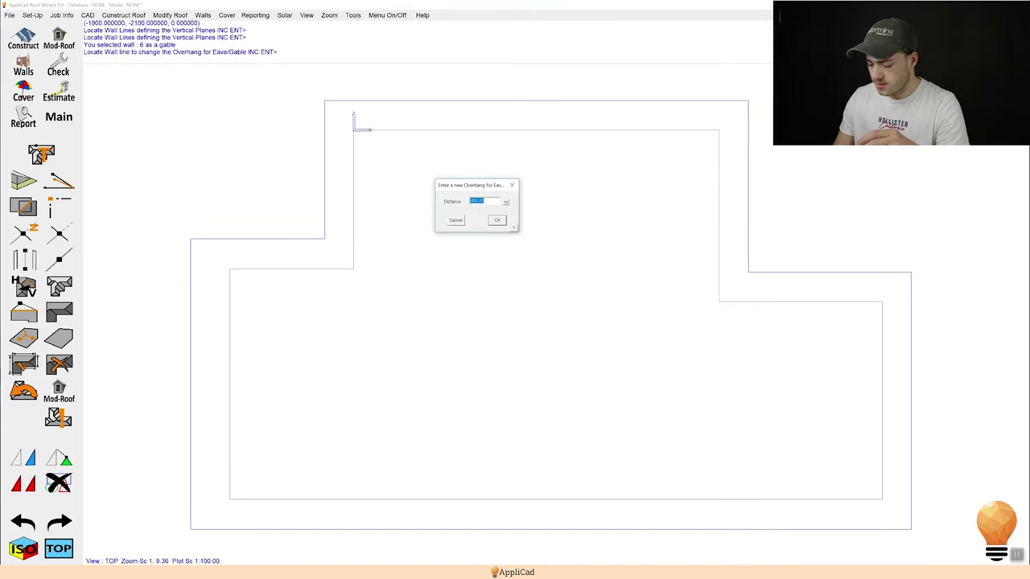
{"action": "type", "text": "00"}
{"action": "key", "text": "Return"}
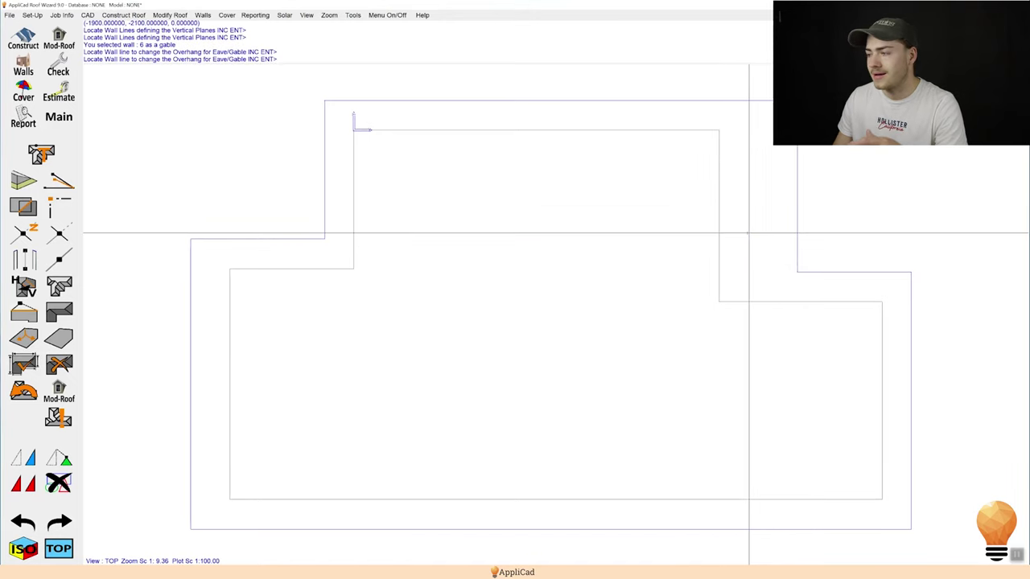
{"action": "right_click", "coordinate": [700, 257]}
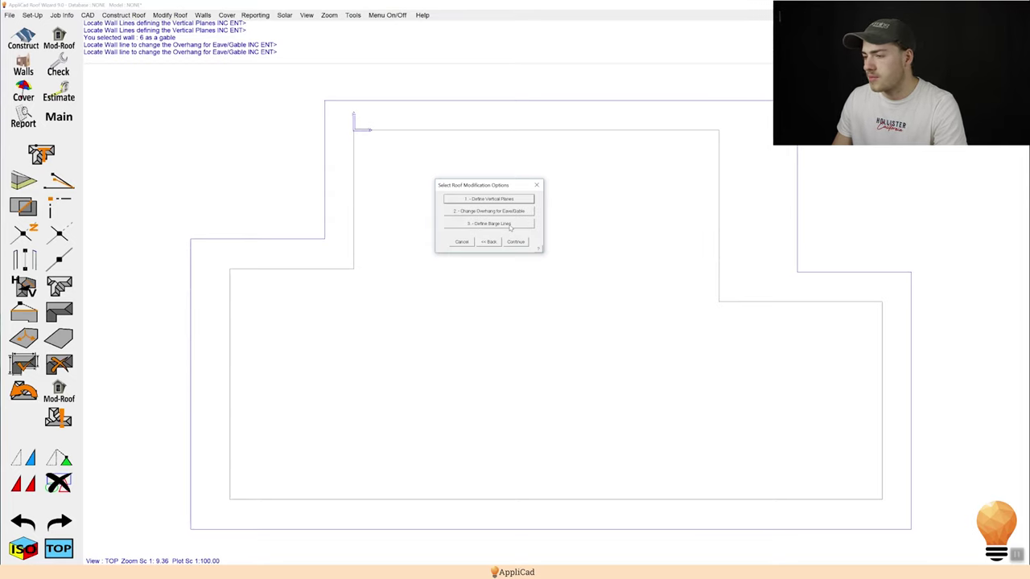
Step: Construct the roof and save it as Model1 in the database TestJob1
{"action": "left_click", "coordinate": [516, 241]}
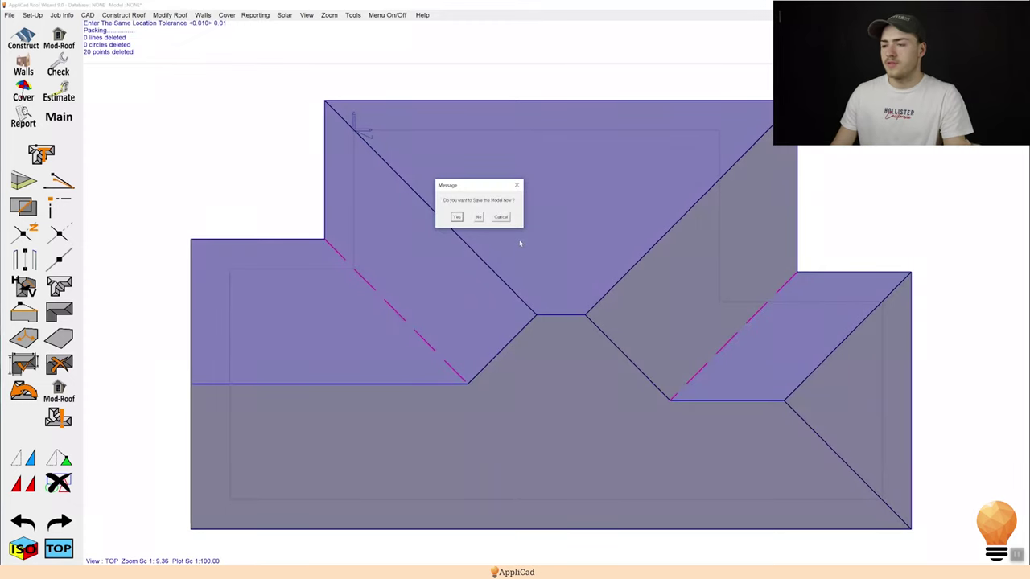
{"action": "left_click", "coordinate": [456, 217]}
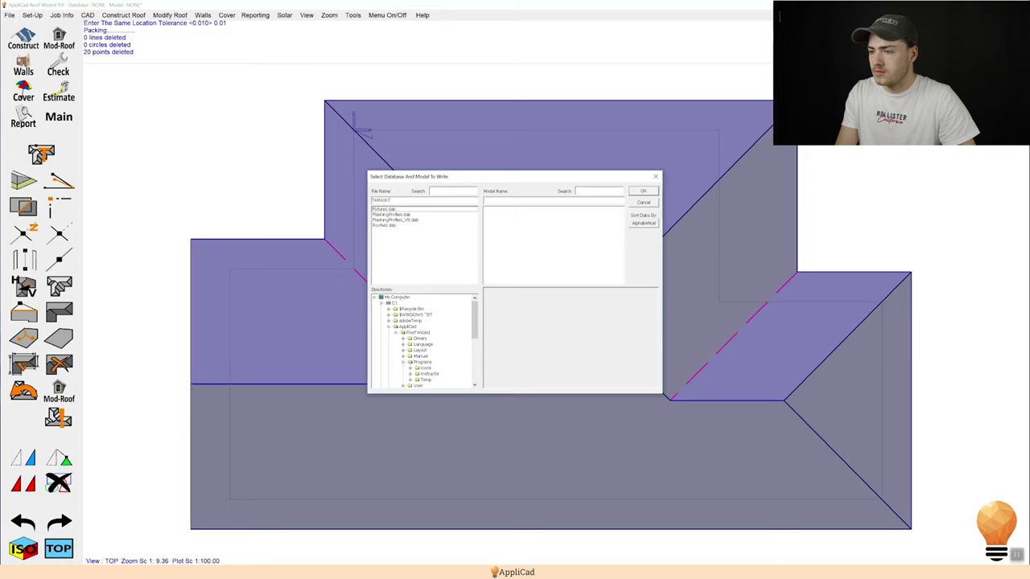
{"action": "type", "text": "Roof"}
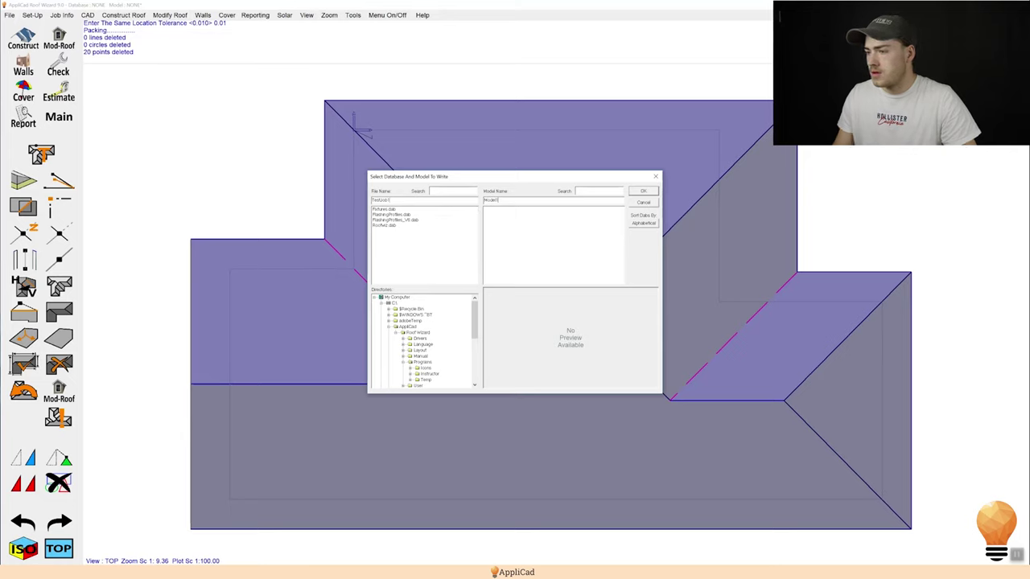
{"action": "left_click", "coordinate": [634, 193]}
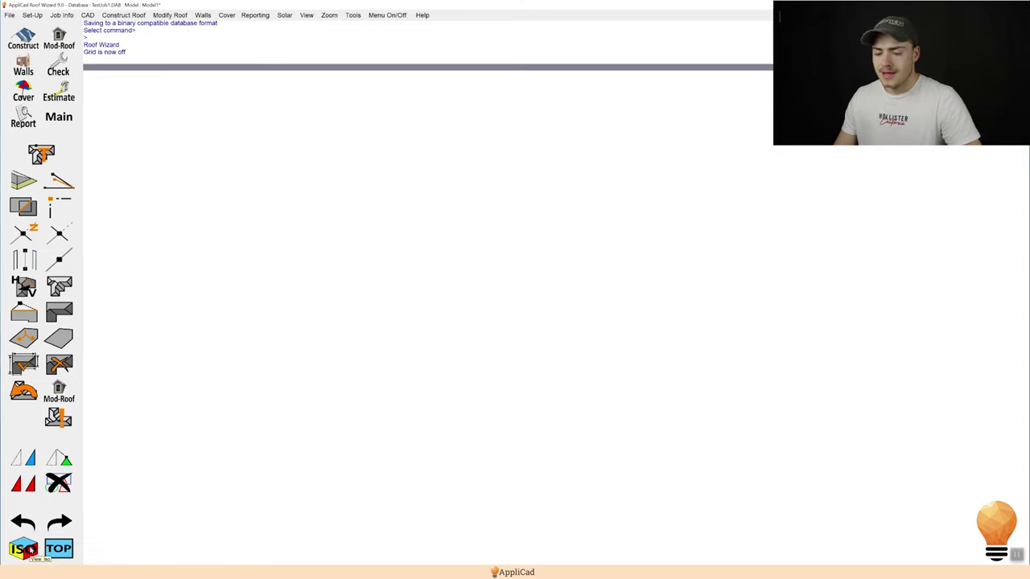
Step: View the roof in isometric, return to plan view and check the lengths of all roof lines
{"action": "left_click", "coordinate": [24, 550]}
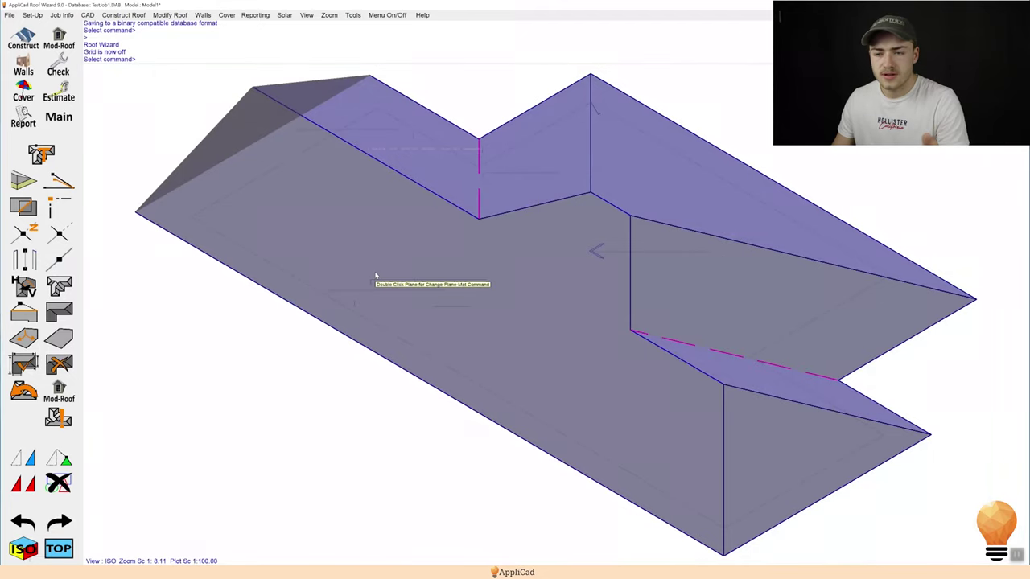
{"action": "left_click", "coordinate": [59, 116]}
{"action": "left_click", "coordinate": [59, 550]}
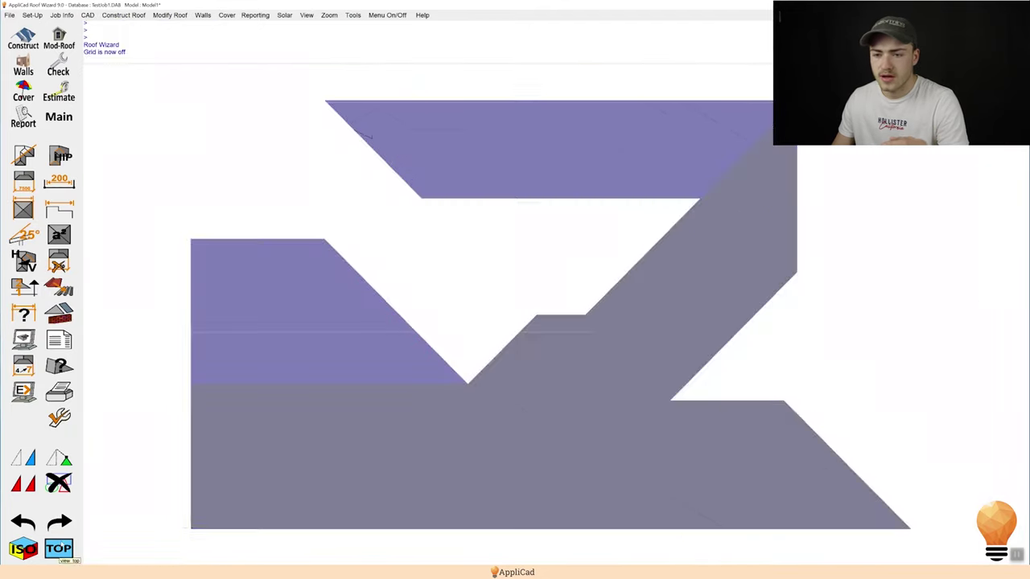
{"action": "left_click", "coordinate": [59, 181]}
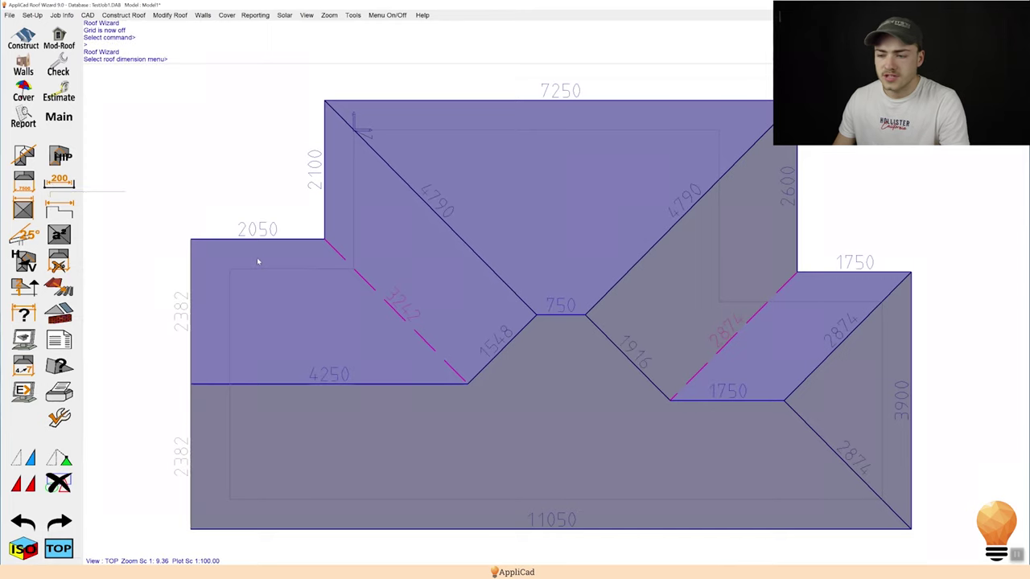
{"action": "left_click", "coordinate": [58, 181]}
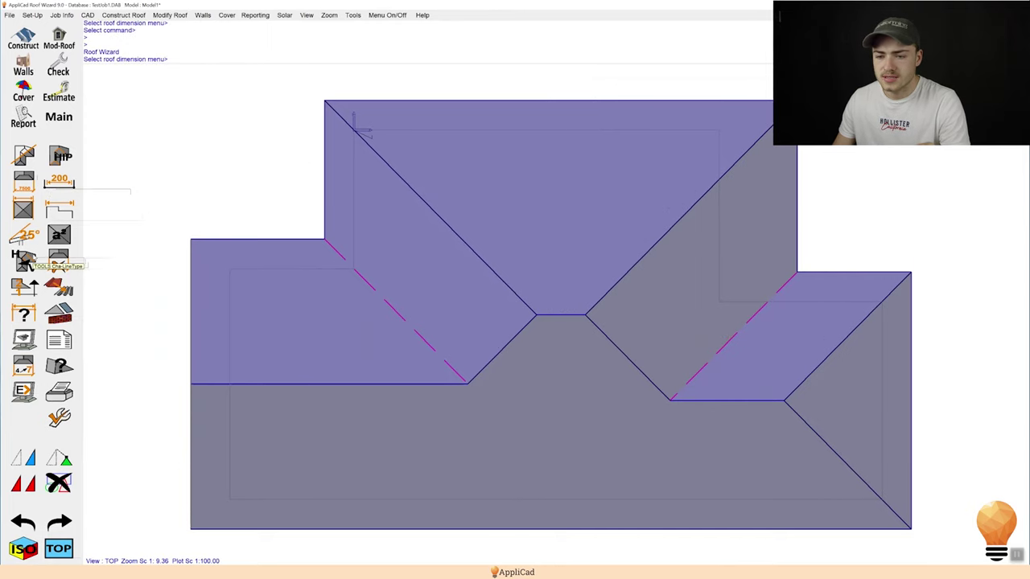
Step: Check the area and the pitch of each roof plane, leaving the plan without labels
{"action": "left_click", "coordinate": [58, 235]}
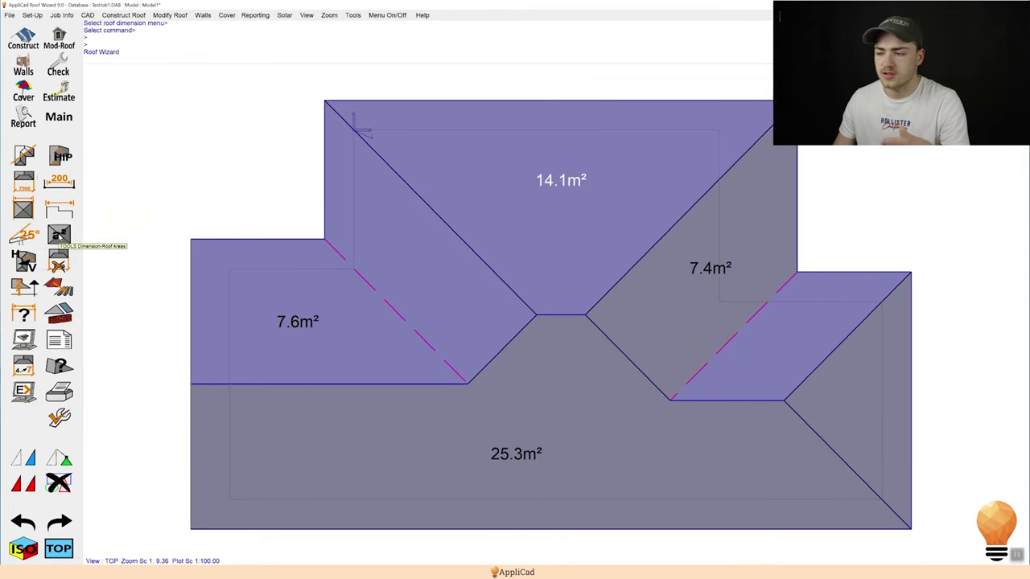
{"action": "left_click", "coordinate": [25, 235]}
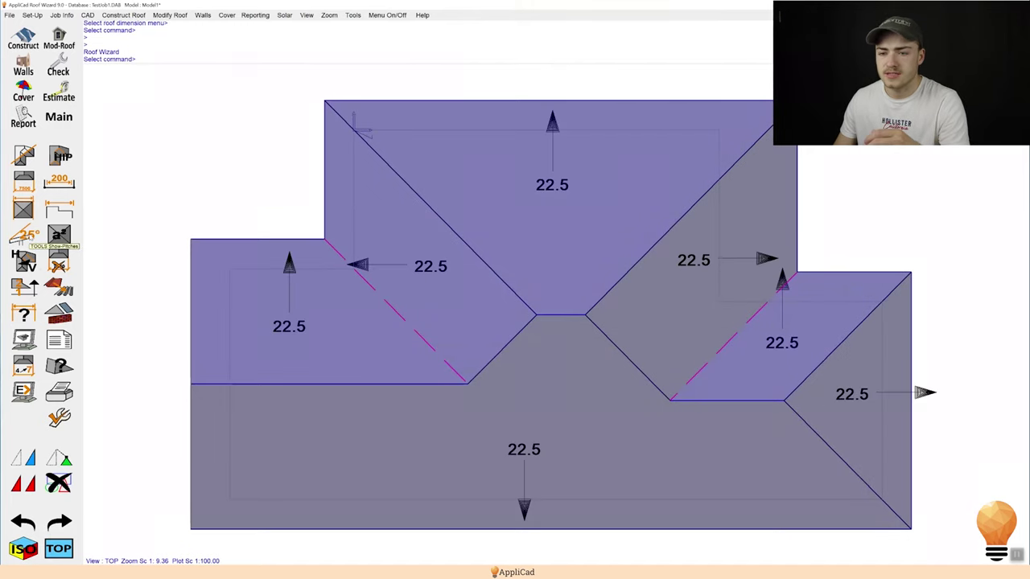
{"action": "left_click", "coordinate": [24, 234]}
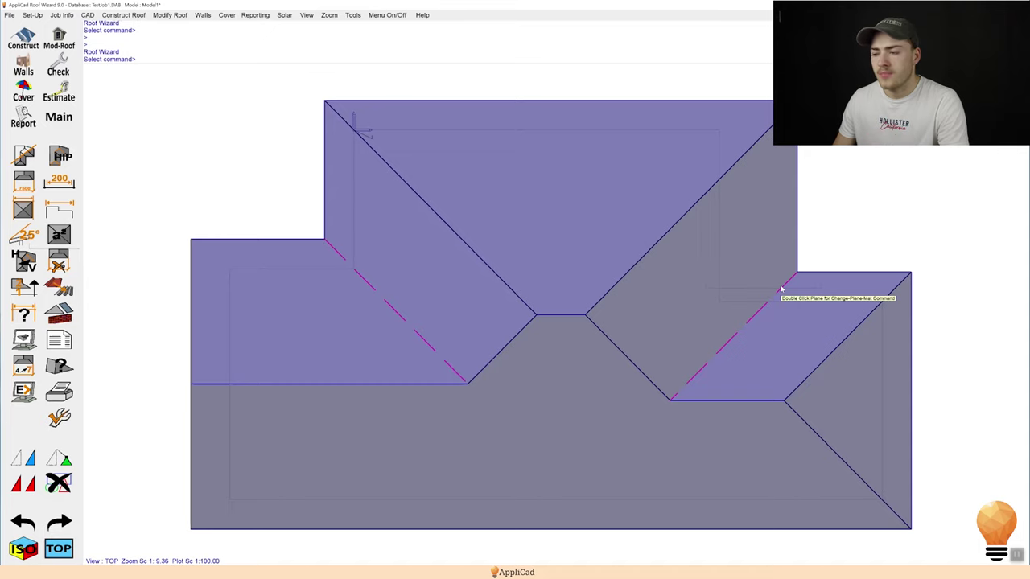
{"action": "left_click", "coordinate": [62, 44]}
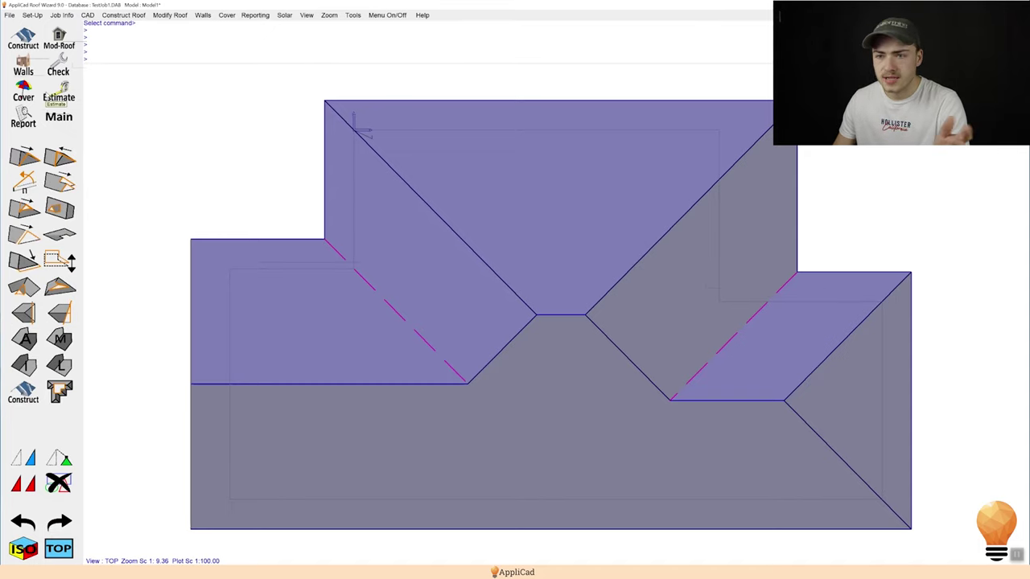
{"action": "left_click", "coordinate": [24, 93]}
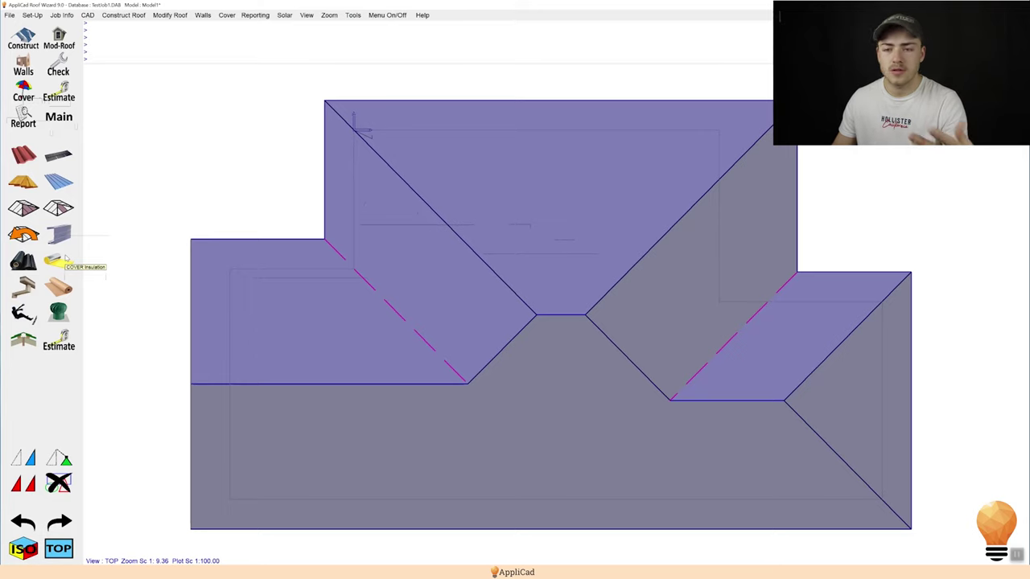
{"action": "left_click", "coordinate": [61, 119]}
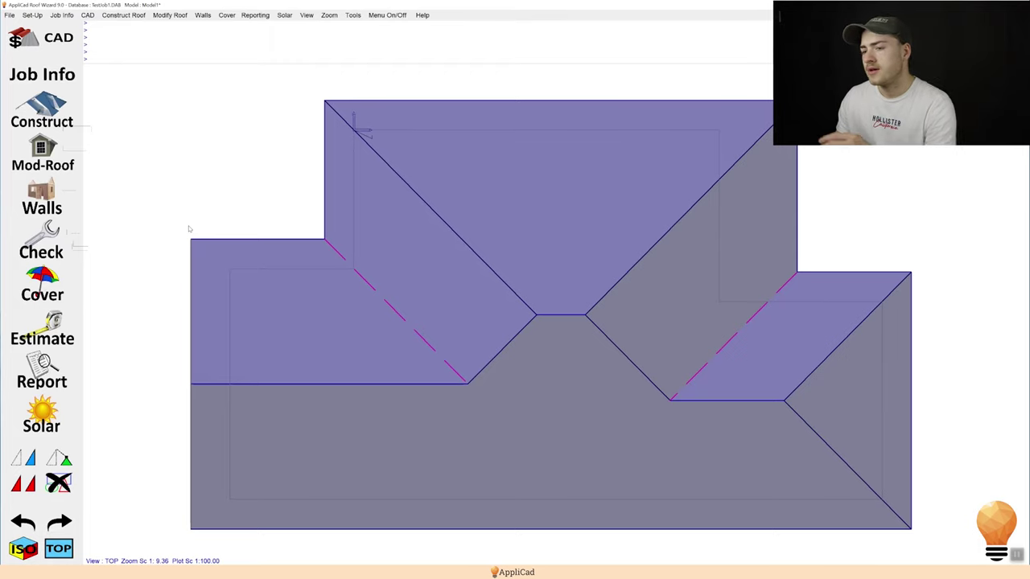
Step: Zoom the roof plan in and out, and fit the whole roof back into the view
{"action": "scroll", "coordinate": [221, 216], "scroll_direction": "up", "scroll_amount": 1}
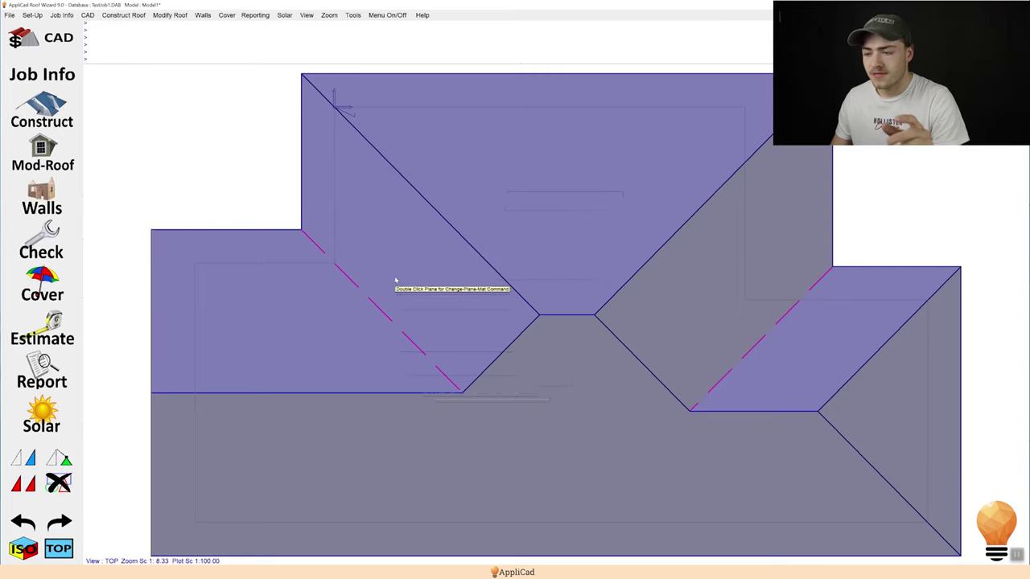
{"action": "scroll", "coordinate": [509, 243], "scroll_direction": "down", "scroll_amount": 10}
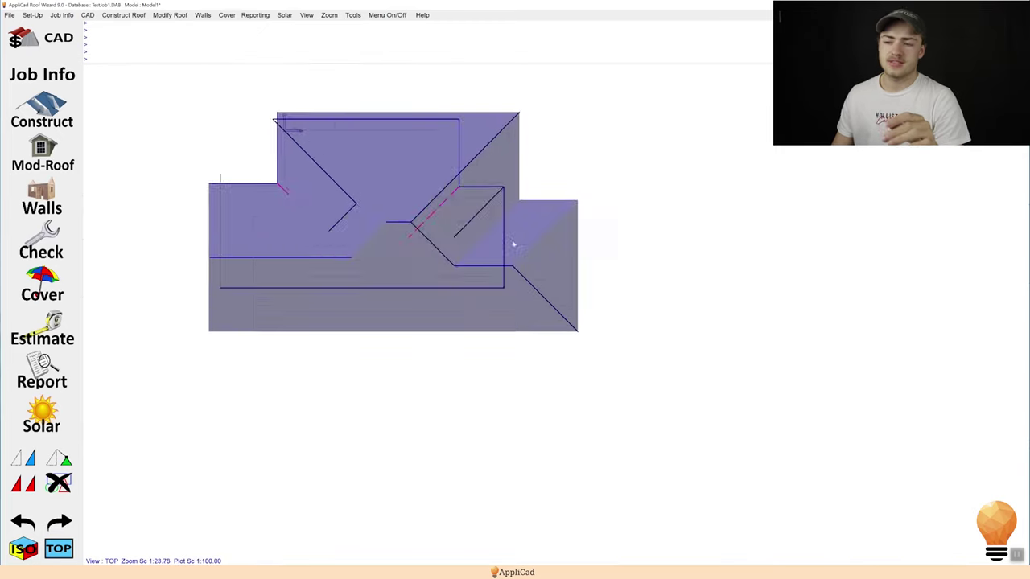
{"action": "scroll", "coordinate": [298, 182], "scroll_direction": "down", "scroll_amount": 10}
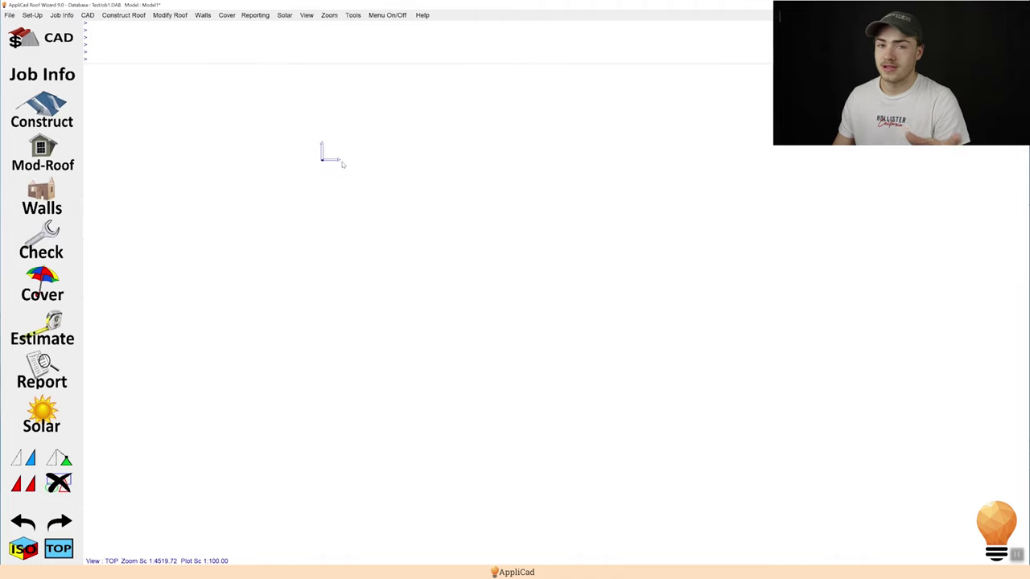
{"action": "scroll", "coordinate": [342, 166], "scroll_direction": "up", "scroll_amount": 20}
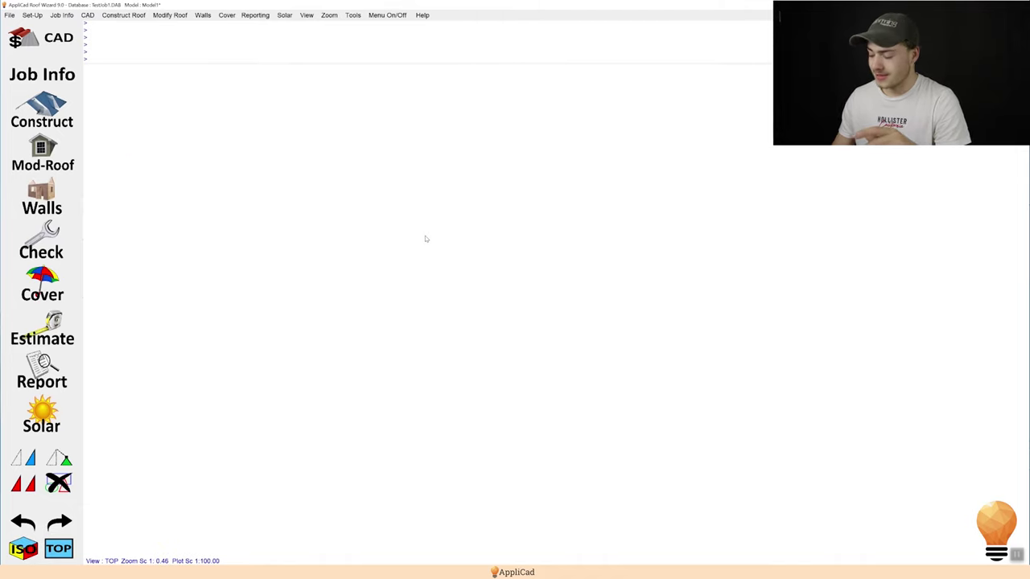
{"action": "key", "text": "Home"}
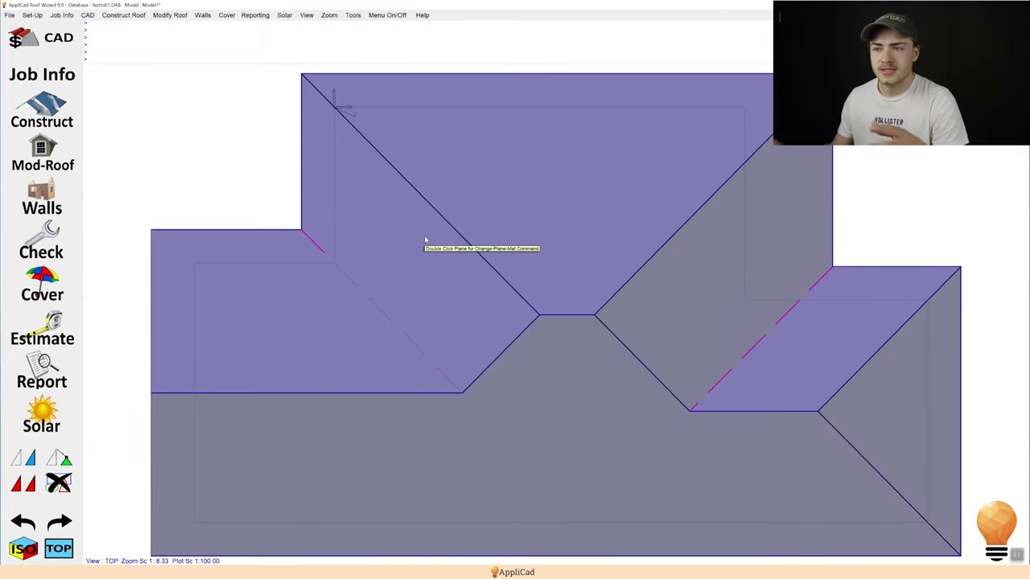
{"action": "left_click", "coordinate": [330, 15]}
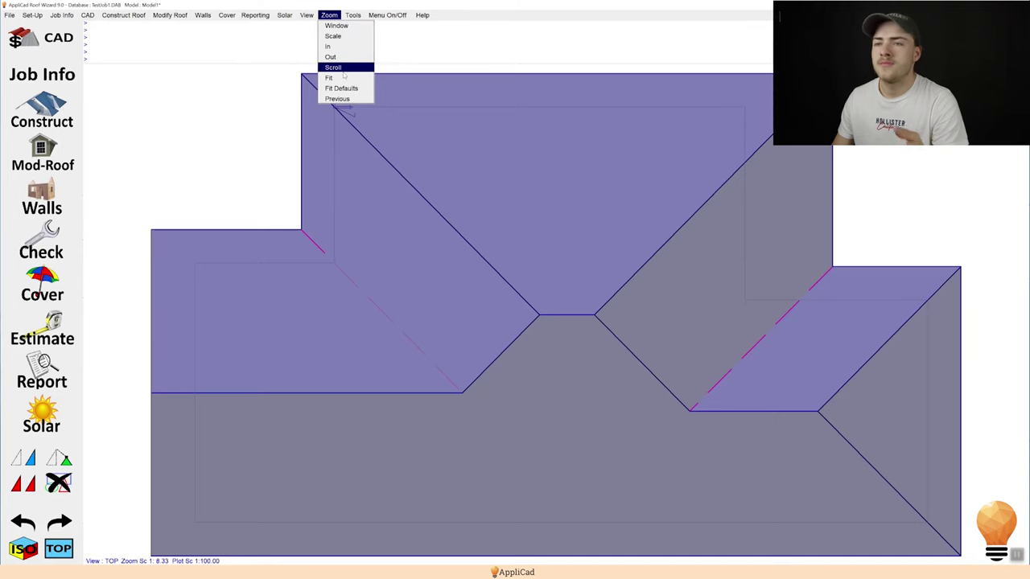
{"action": "left_click", "coordinate": [462, 151]}
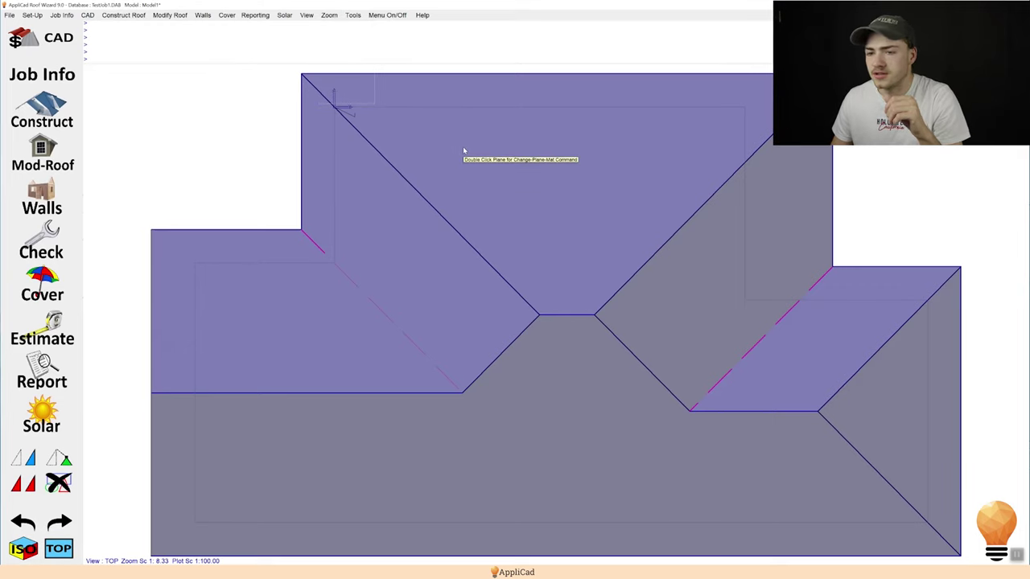
Step: Show the roof in isometric and orbit it to examine the hipped ends and valleys close up
{"action": "key", "text": "F7"}
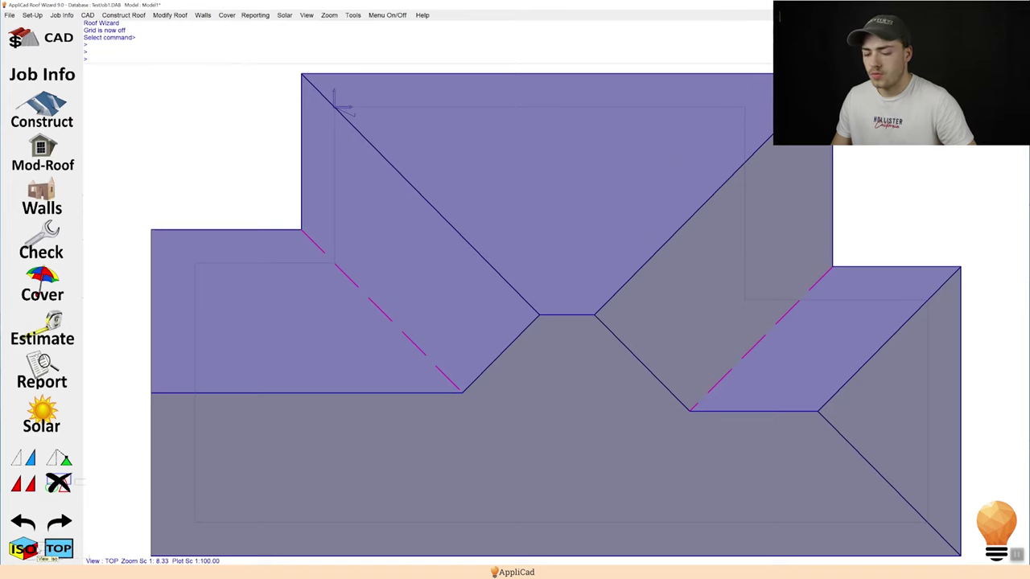
{"action": "left_click", "coordinate": [23, 549]}
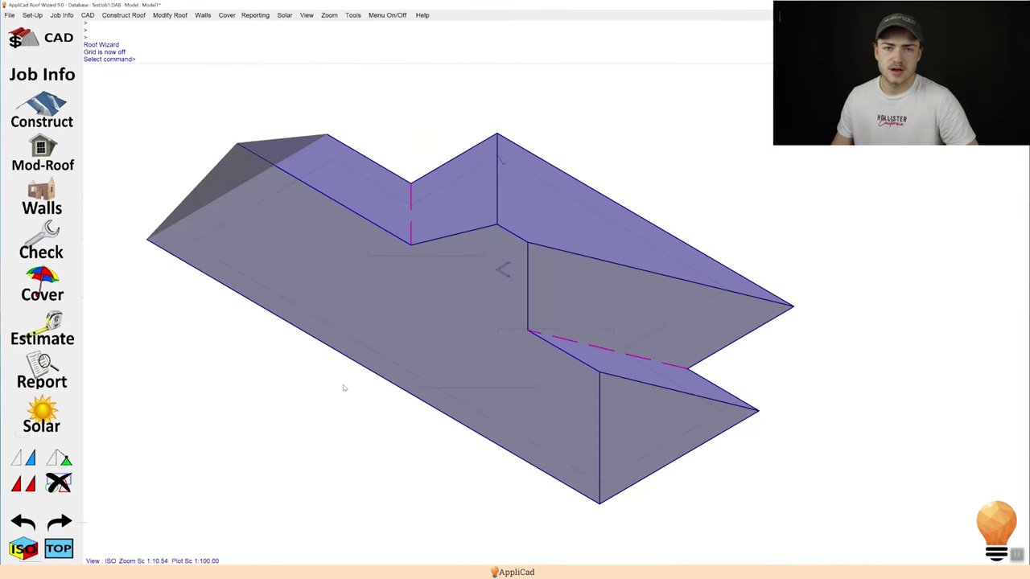
{"action": "scroll", "coordinate": [317, 310], "scroll_direction": "down", "scroll_amount": 1}
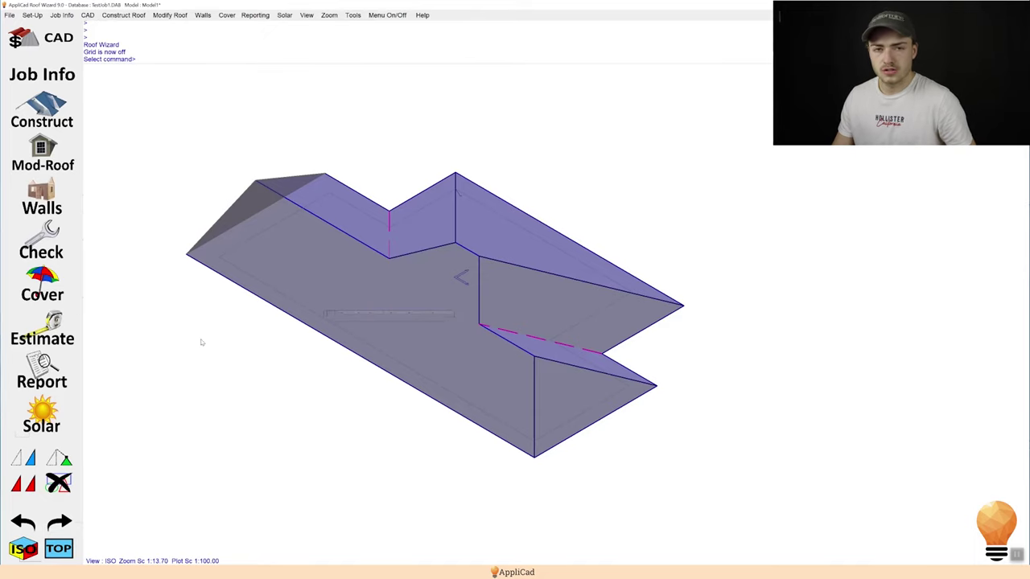
{"action": "scroll", "coordinate": [169, 366], "scroll_direction": "down", "scroll_amount": 1}
{"action": "middle_click_drag", "start_coordinate": [156, 442], "coordinate": [407, 413]}
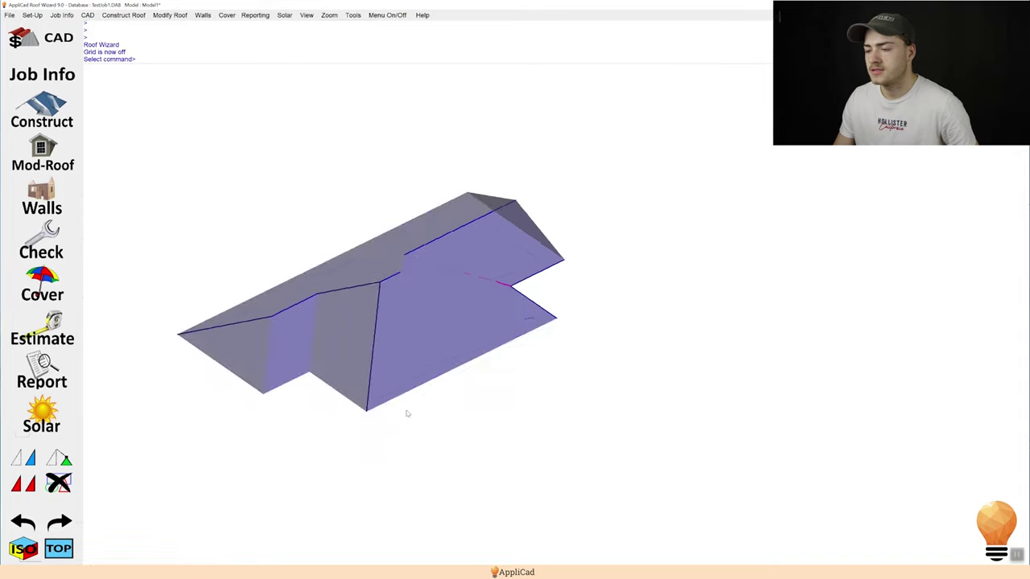
{"action": "scroll", "coordinate": [407, 413], "scroll_direction": "up", "scroll_amount": 2}
{"action": "scroll", "coordinate": [439, 252], "scroll_direction": "down", "scroll_amount": 2}
{"action": "scroll", "coordinate": [447, 249], "scroll_direction": "down", "scroll_amount": 1}
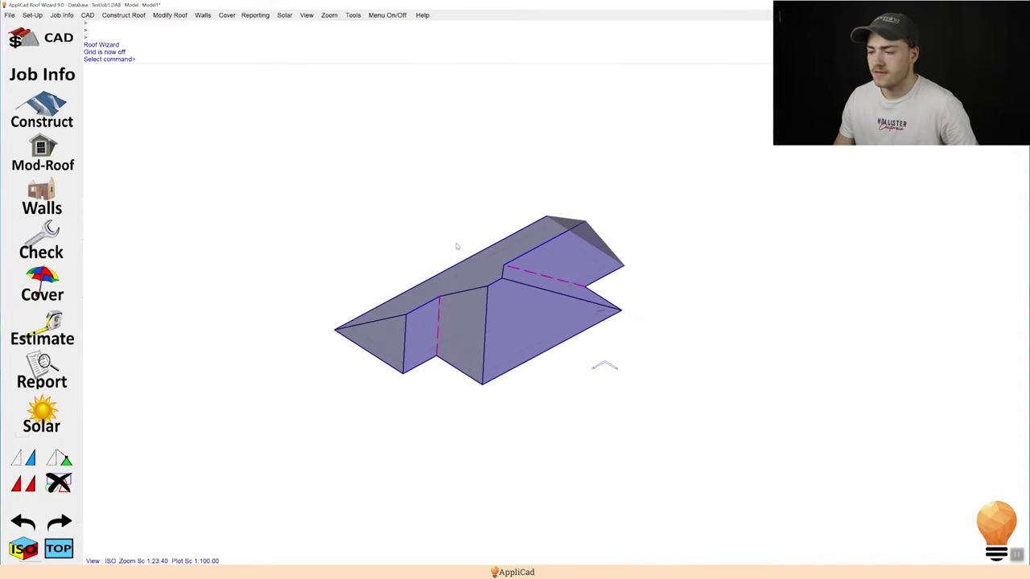
{"action": "scroll", "coordinate": [453, 358], "scroll_direction": "up", "scroll_amount": 3}
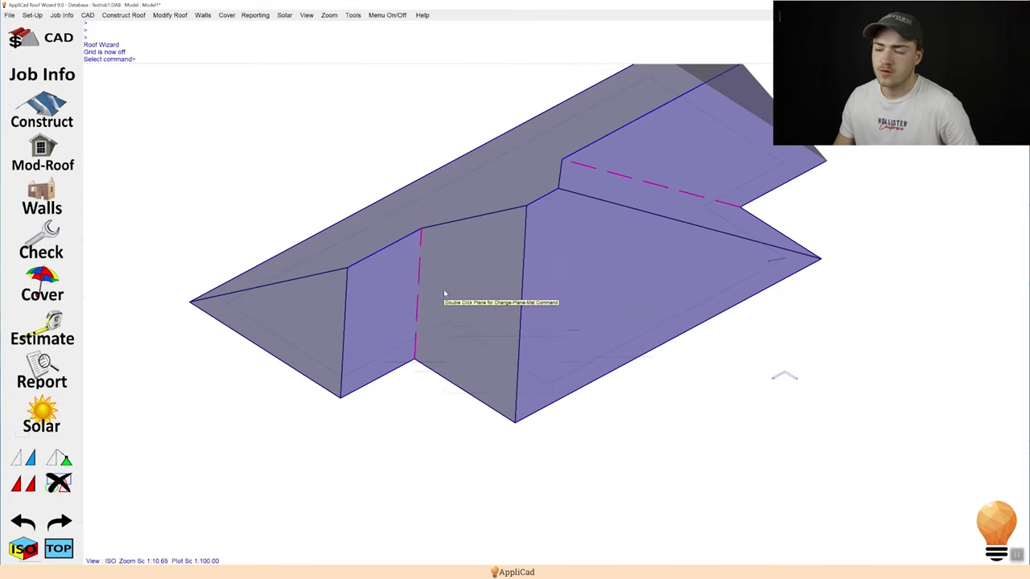
{"action": "scroll", "coordinate": [430, 378], "scroll_direction": "down", "scroll_amount": 4}
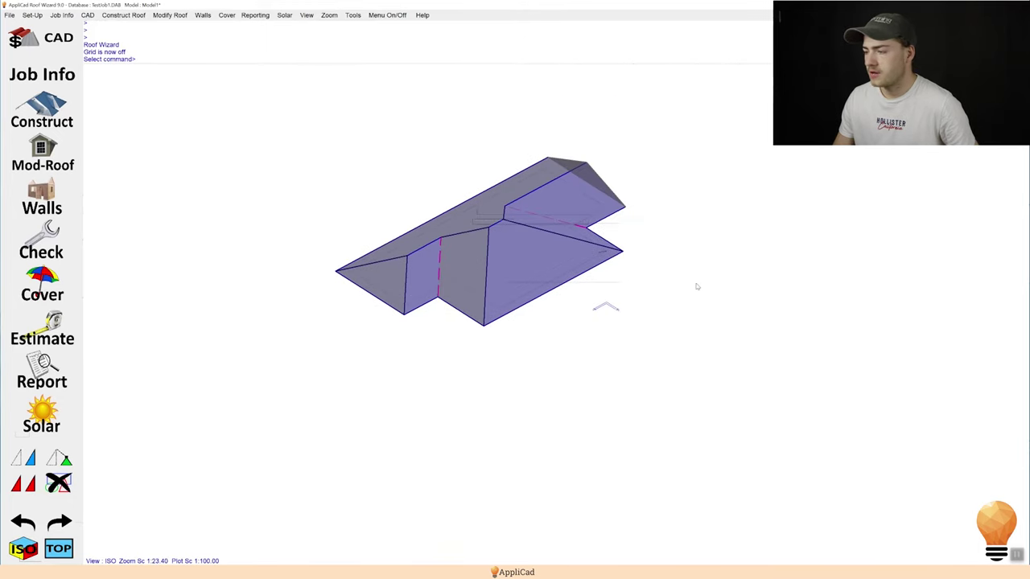
Step: Orbit the roof to the opposite side and examine the gable end and the long roof plane
{"action": "scroll", "coordinate": [724, 281], "scroll_direction": "down", "scroll_amount": 1}
{"action": "middle_click_drag", "start_coordinate": [753, 278], "coordinate": [416, 319]}
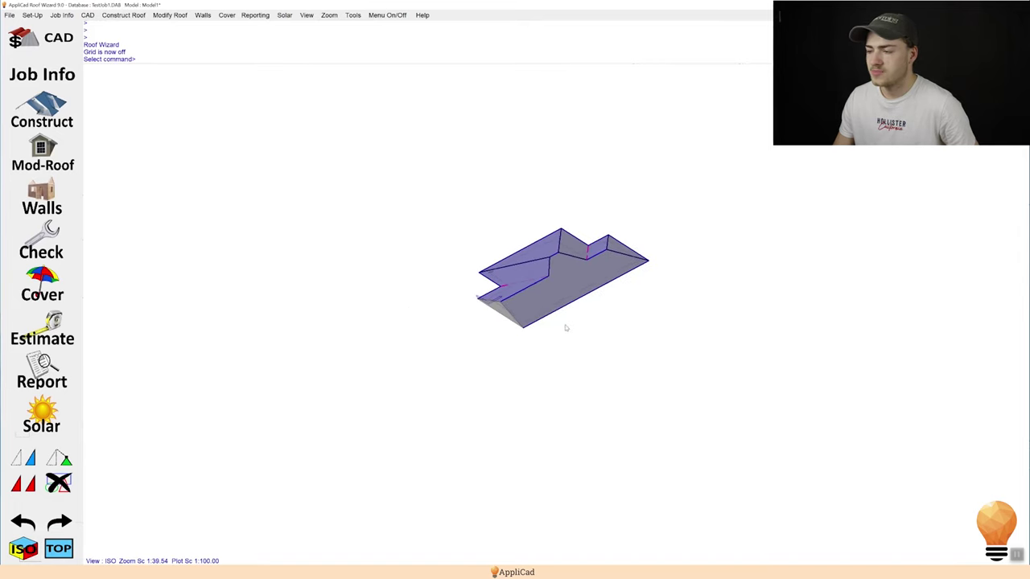
{"action": "scroll", "coordinate": [669, 213], "scroll_direction": "up", "scroll_amount": 2}
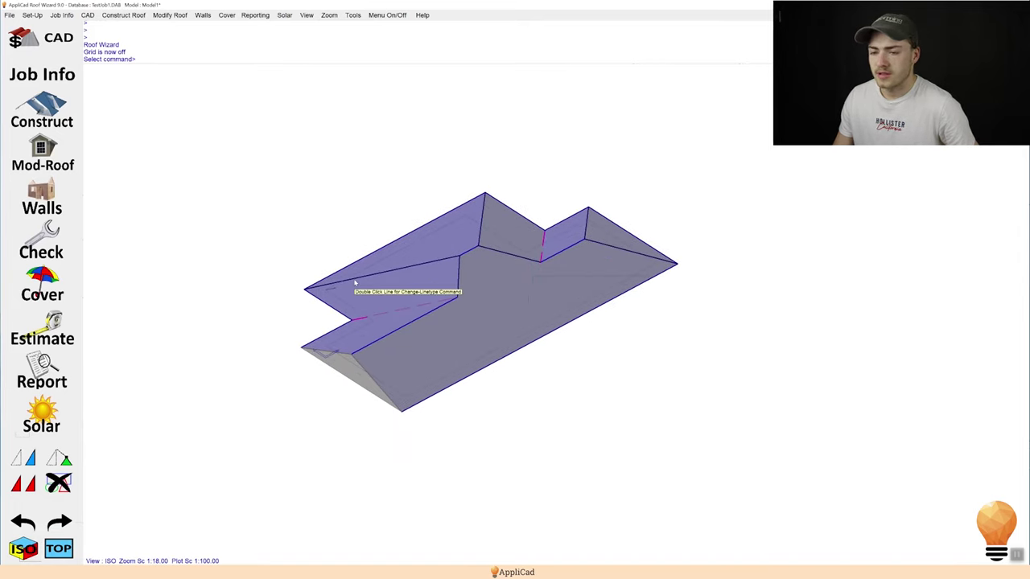
{"action": "scroll", "coordinate": [273, 328], "scroll_direction": "up", "scroll_amount": 3}
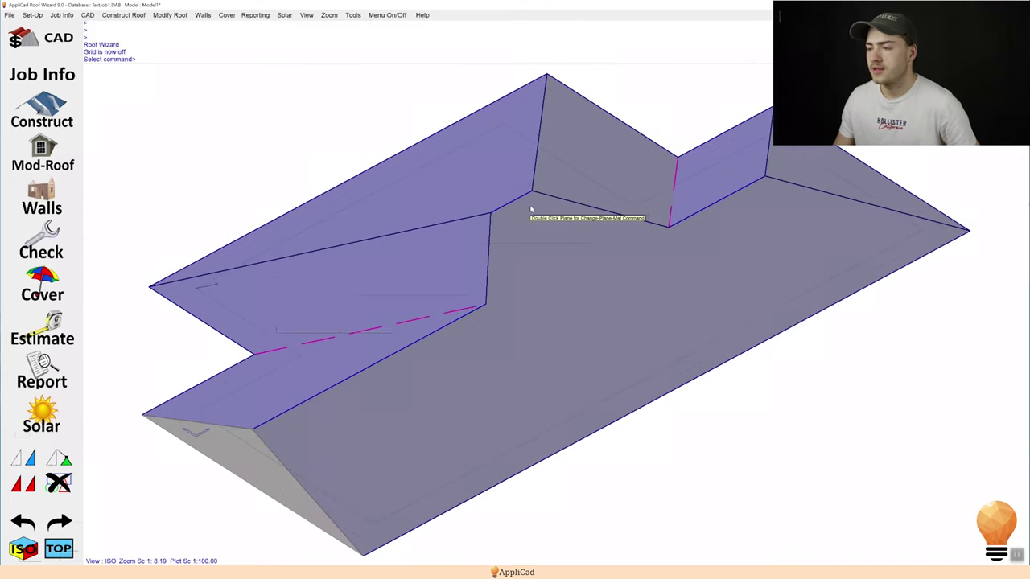
{"action": "scroll", "coordinate": [271, 266], "scroll_direction": "down", "scroll_amount": 1}
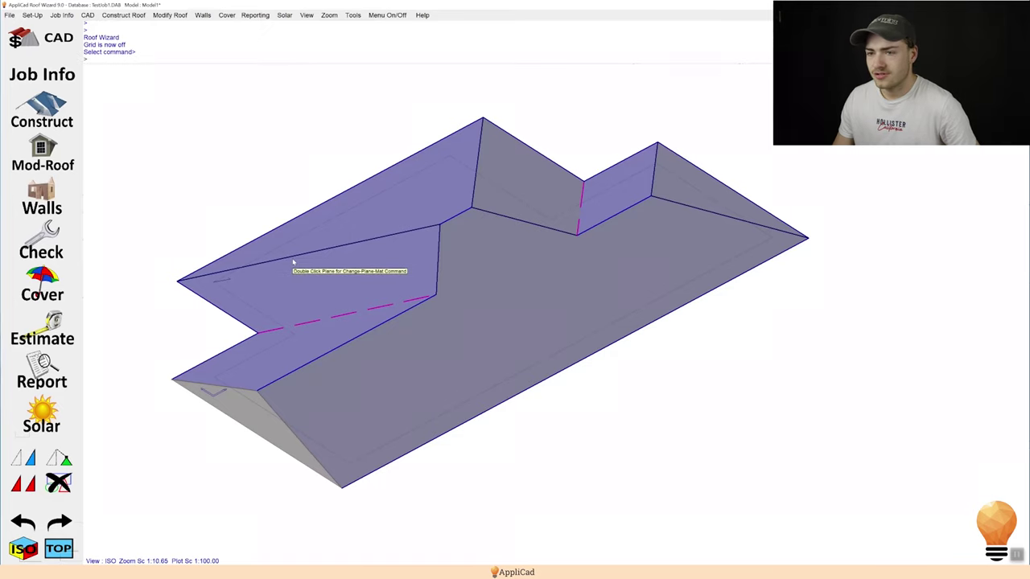
{"action": "left_click", "coordinate": [124, 14]}
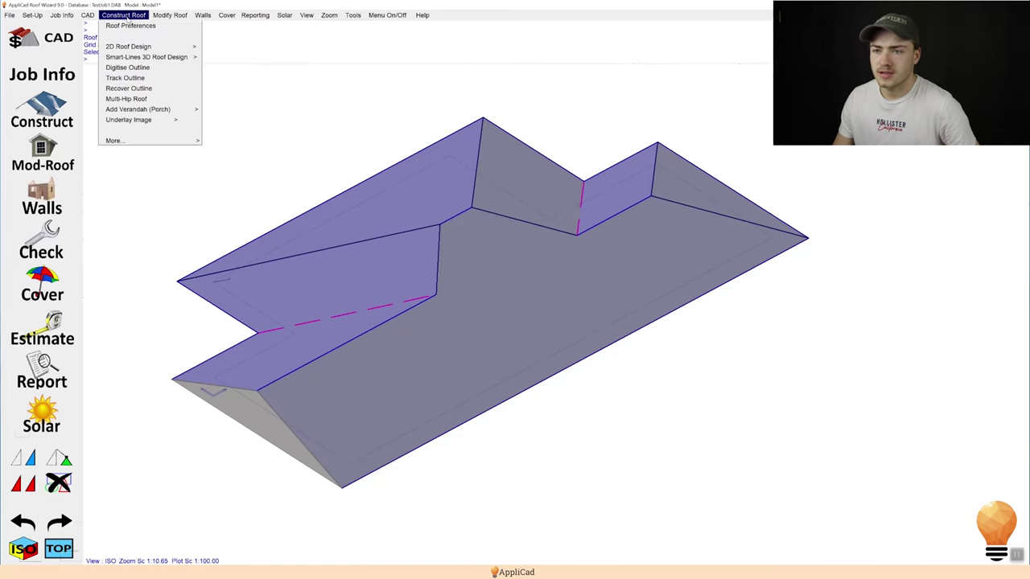
{"action": "left_click", "coordinate": [137, 78]}
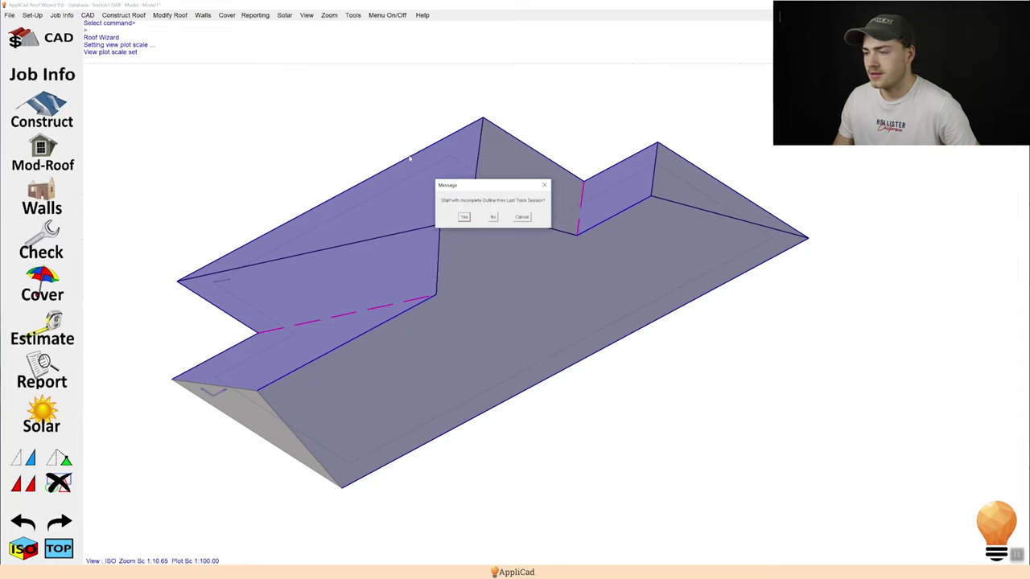
{"action": "key", "text": "Return"}
{"action": "left_click_drag", "start_coordinate": [428, 224], "coordinate": [1025, 155]}
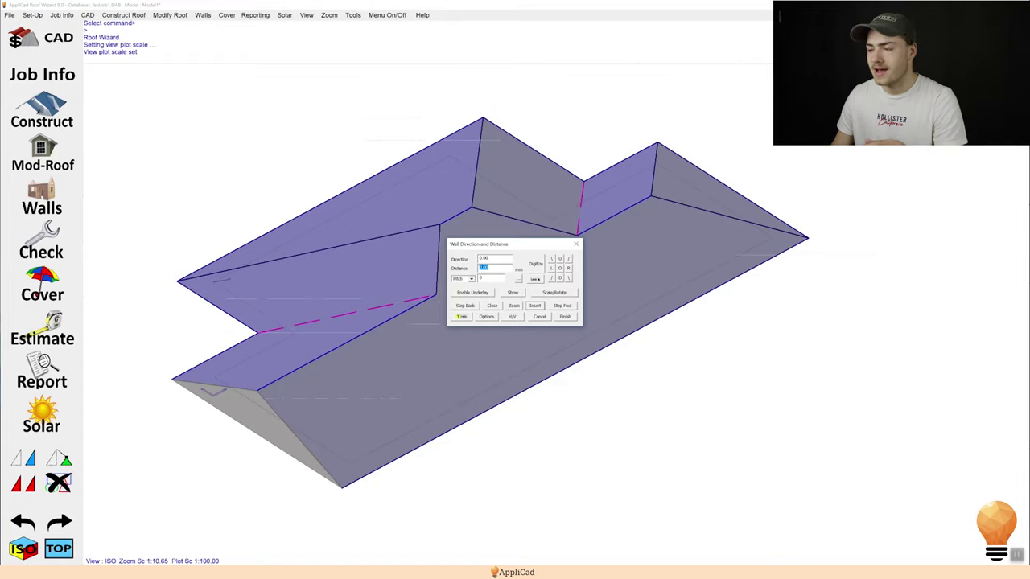
{"action": "left_click_drag", "start_coordinate": [533, 245], "coordinate": [367, 124]}
{"action": "left_click_drag", "start_coordinate": [538, 244], "coordinate": [621, 333]}
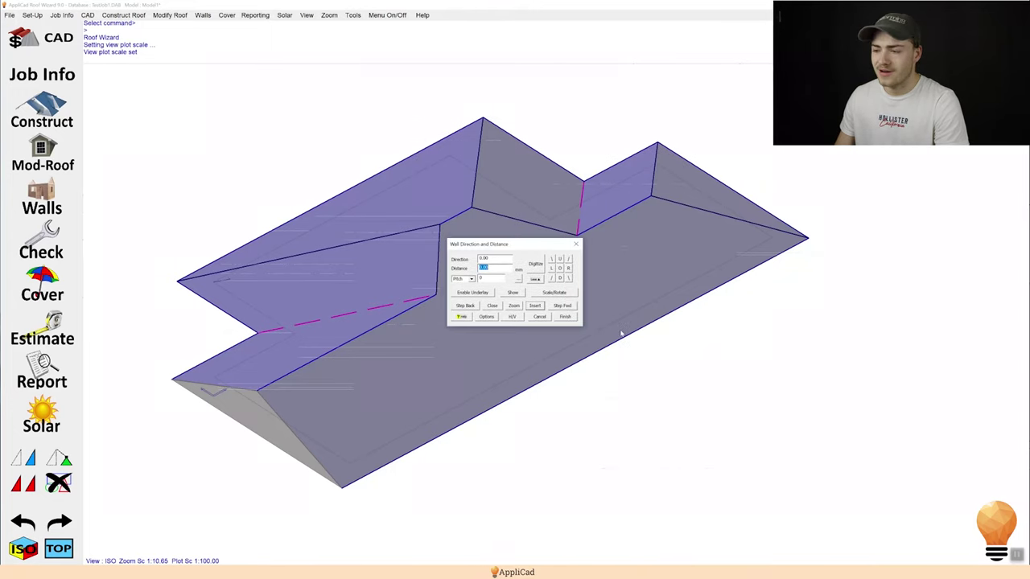
{"action": "left_click_drag", "start_coordinate": [537, 247], "coordinate": [762, 376]}
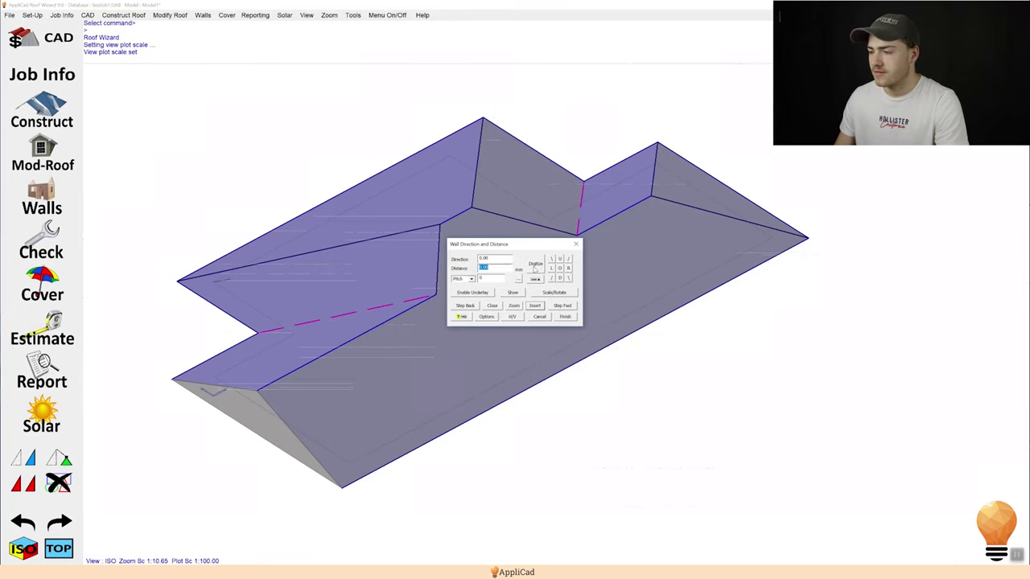
{"action": "left_click_drag", "start_coordinate": [530, 250], "coordinate": [677, 416]}
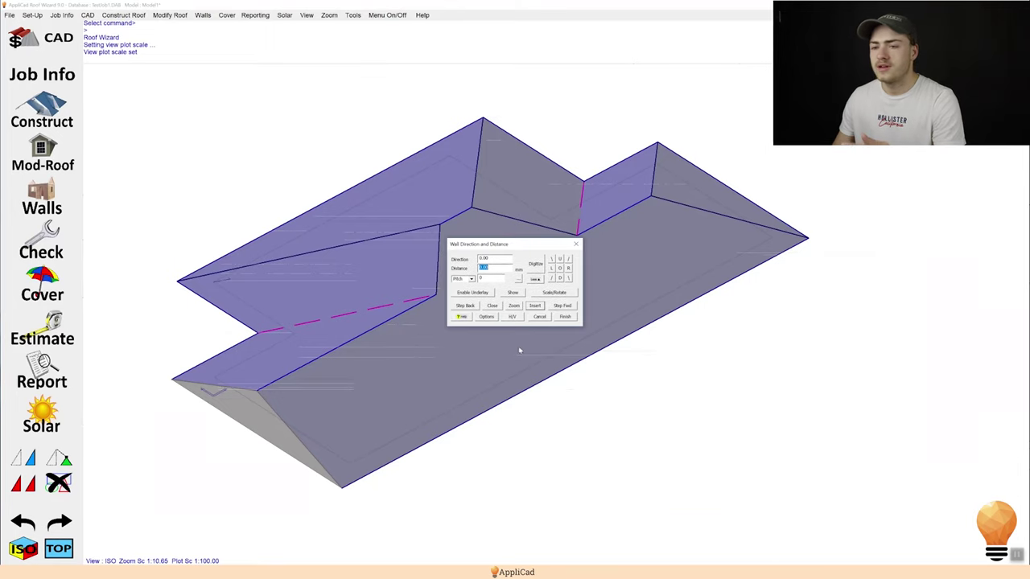
{"action": "key", "text": "Escape"}
{"action": "key", "text": "Escape"}
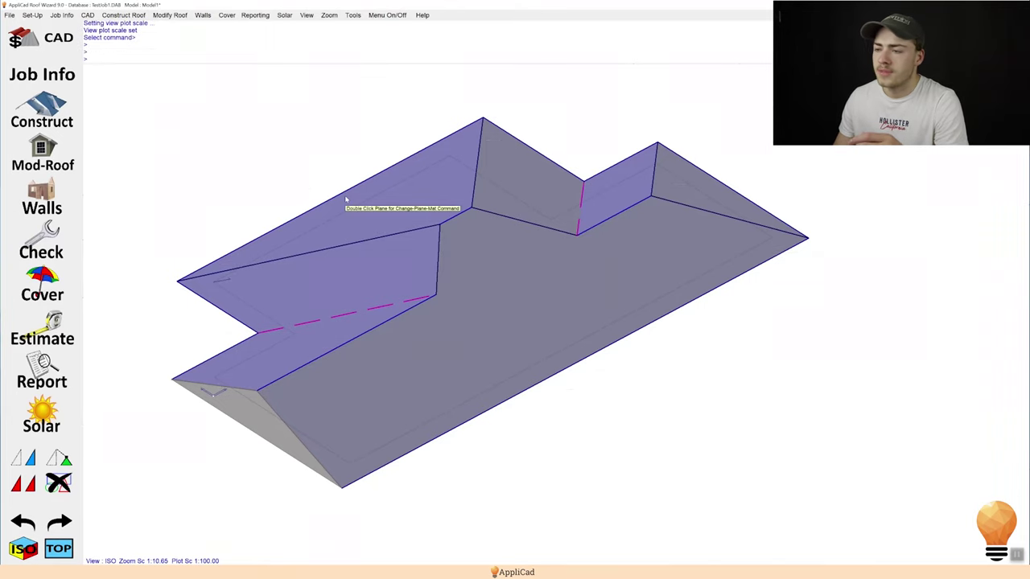
{"action": "scroll", "coordinate": [307, 143], "scroll_direction": "up", "scroll_amount": 1}
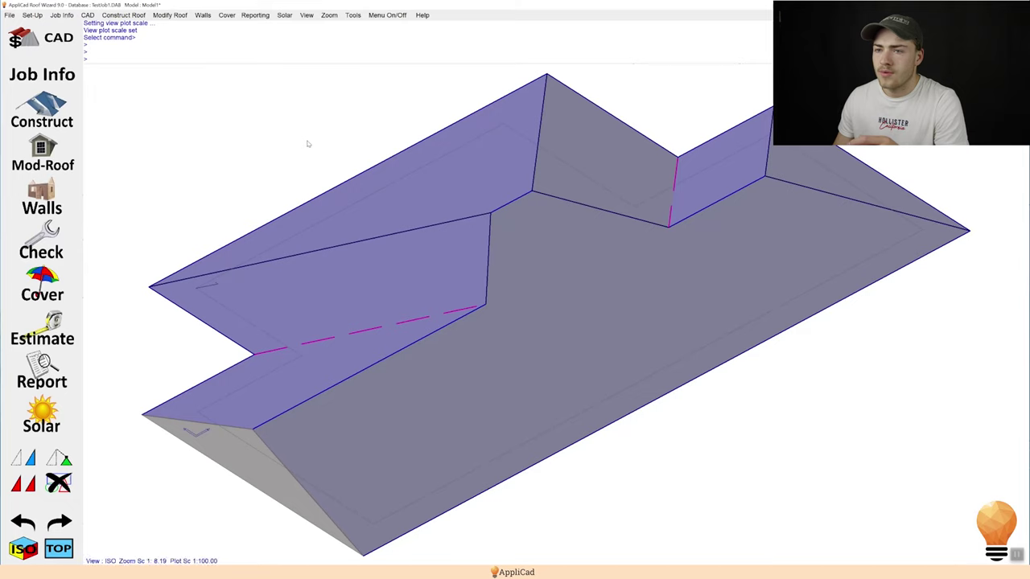
{"action": "left_click", "coordinate": [123, 15]}
{"action": "left_click", "coordinate": [182, 86]}
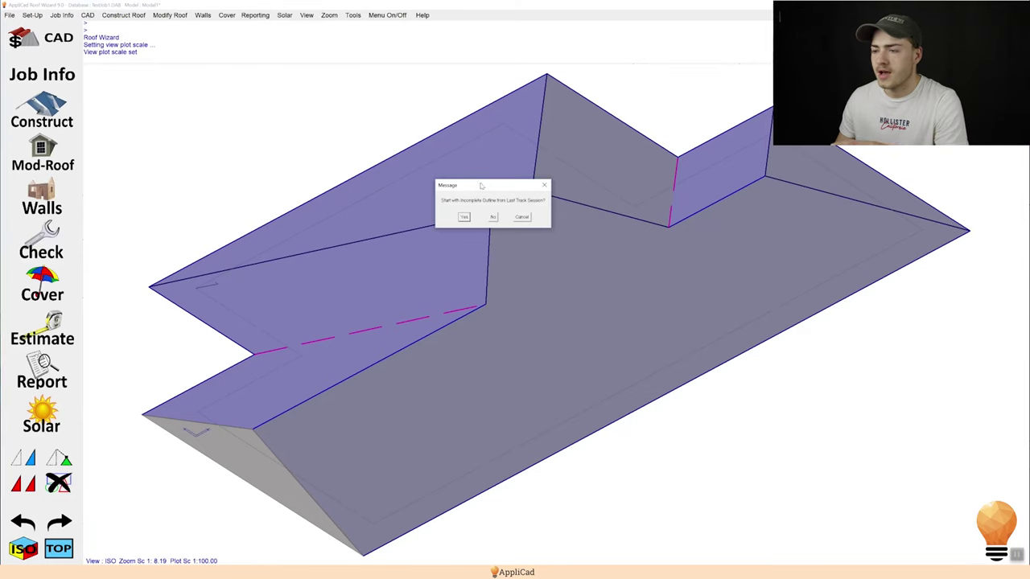
{"action": "left_click_drag", "start_coordinate": [481, 185], "coordinate": [323, 145]}
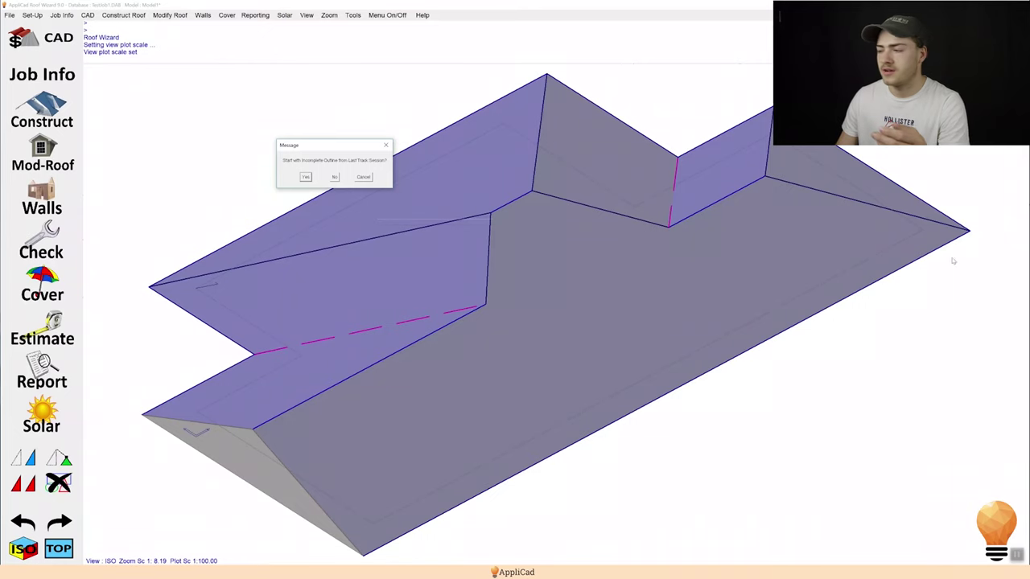
{"action": "key", "text": "Return"}
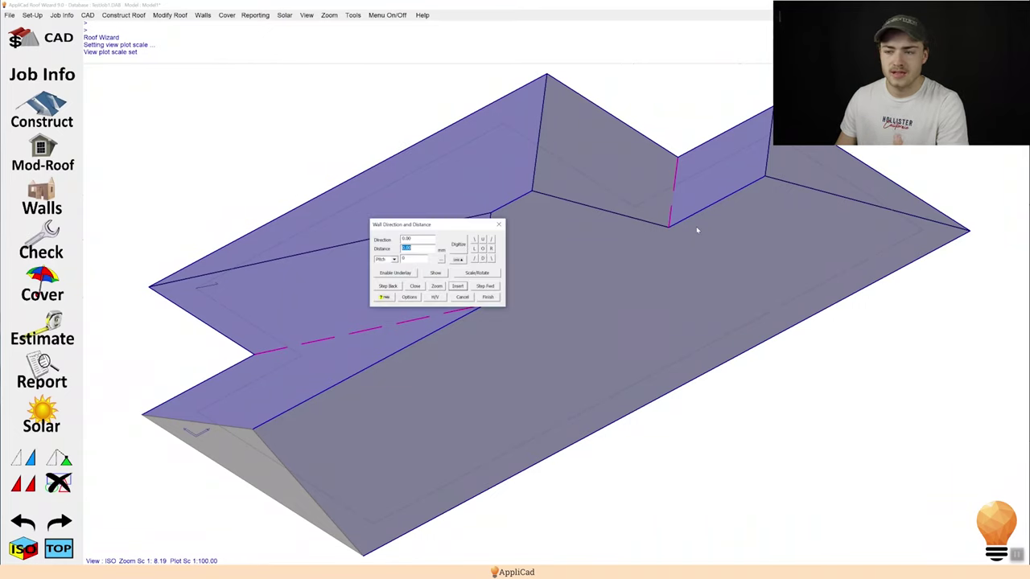
{"action": "key", "text": "Escape"}
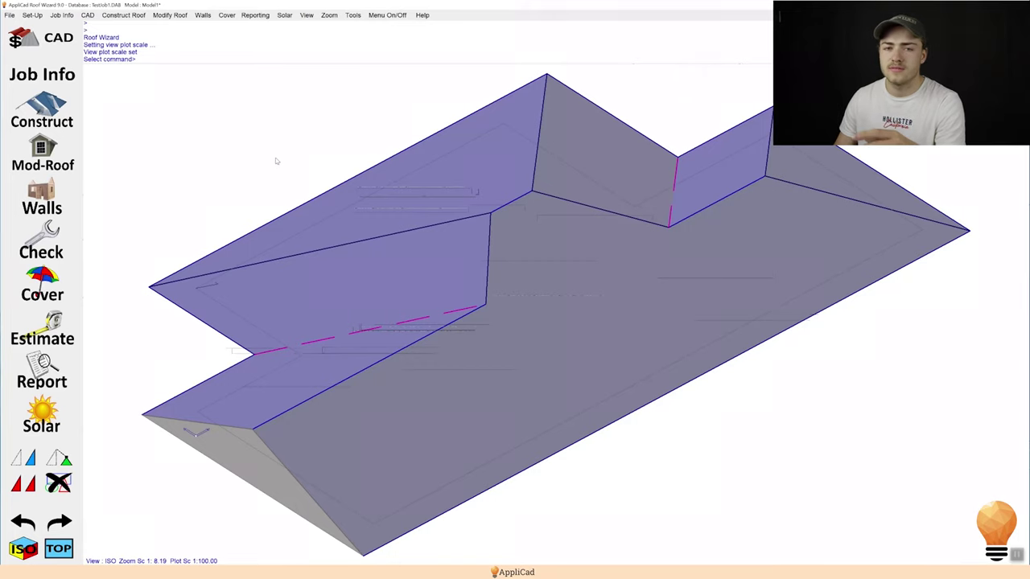
{"action": "key", "text": "Escape"}
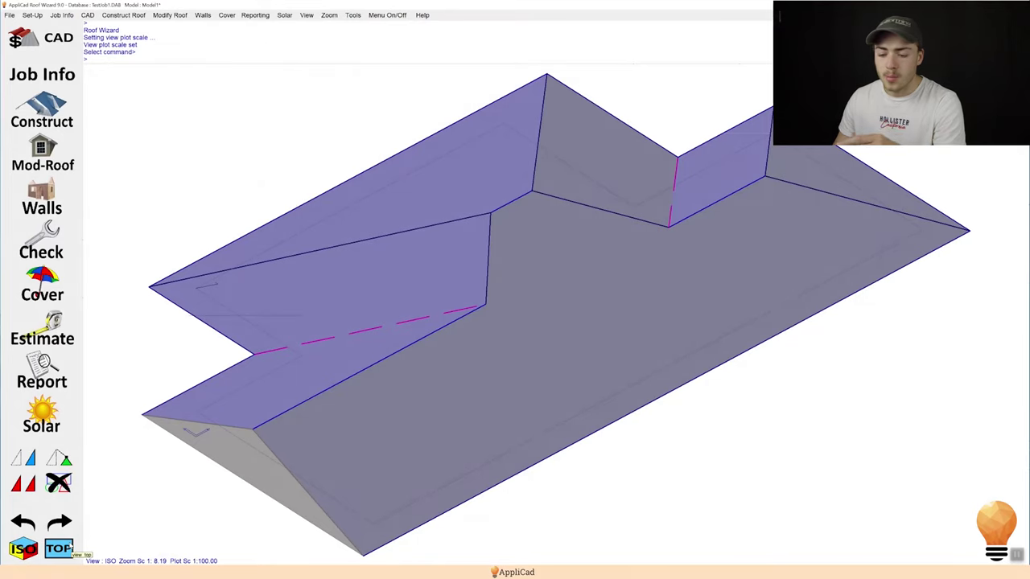
Step: Return the roof to plan view with the whole outline in view
{"action": "left_click", "coordinate": [59, 548]}
{"action": "scroll", "coordinate": [309, 281], "scroll_direction": "down", "scroll_amount": 1}
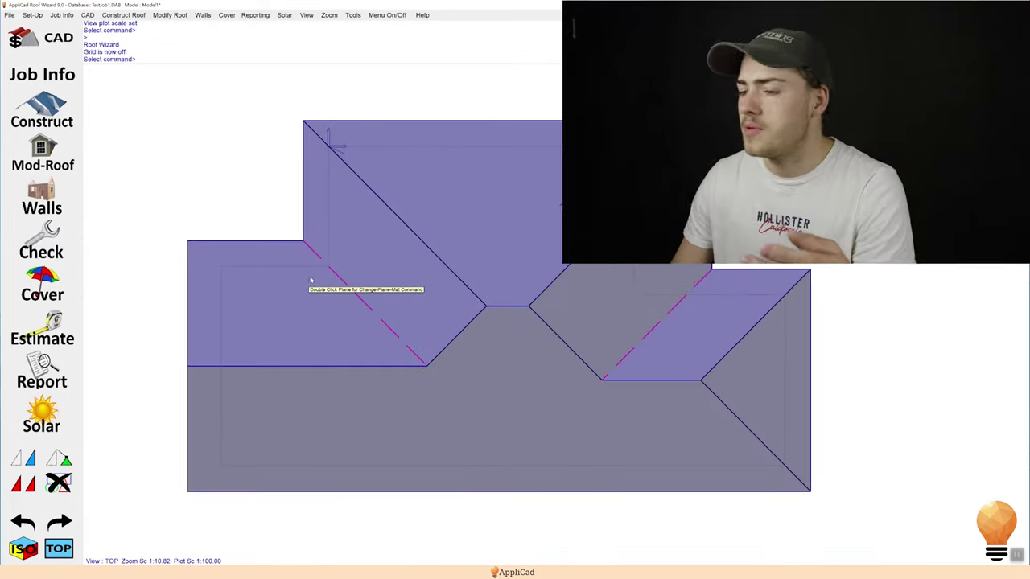